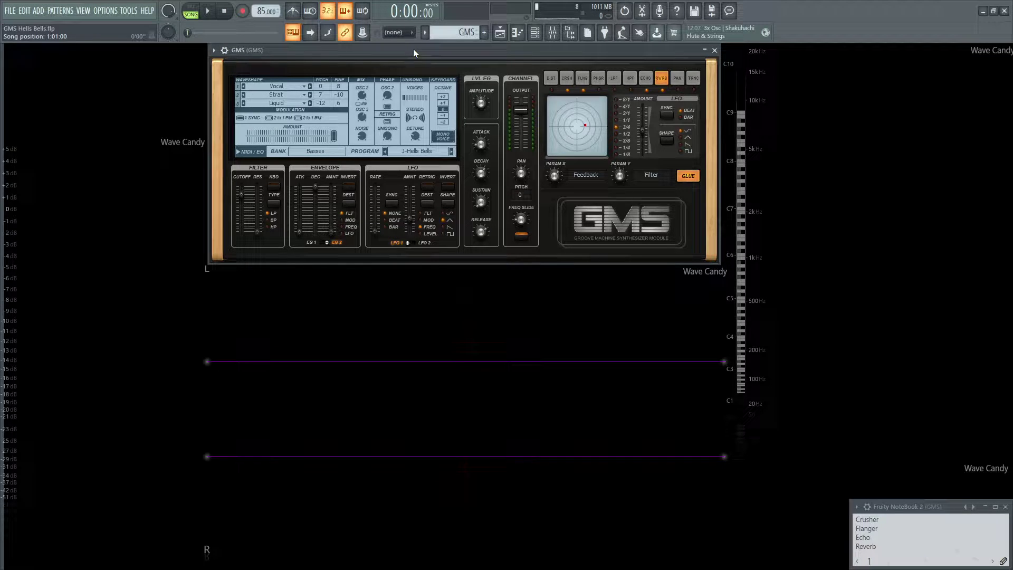
Play the Hells Bells patch, show the GMS Playlist arrangement, then stop playback.
key("space")
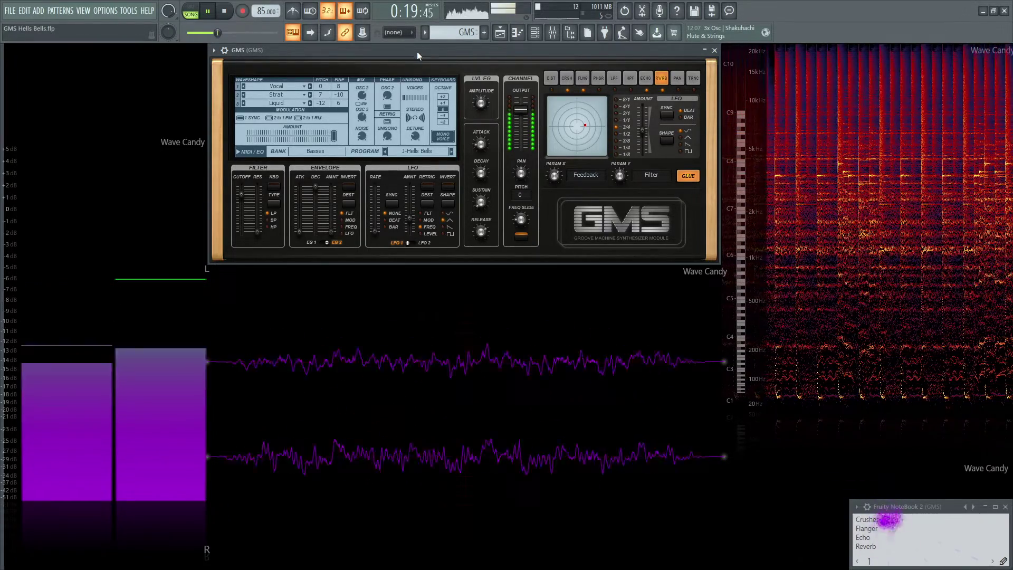
left_click(499, 32)
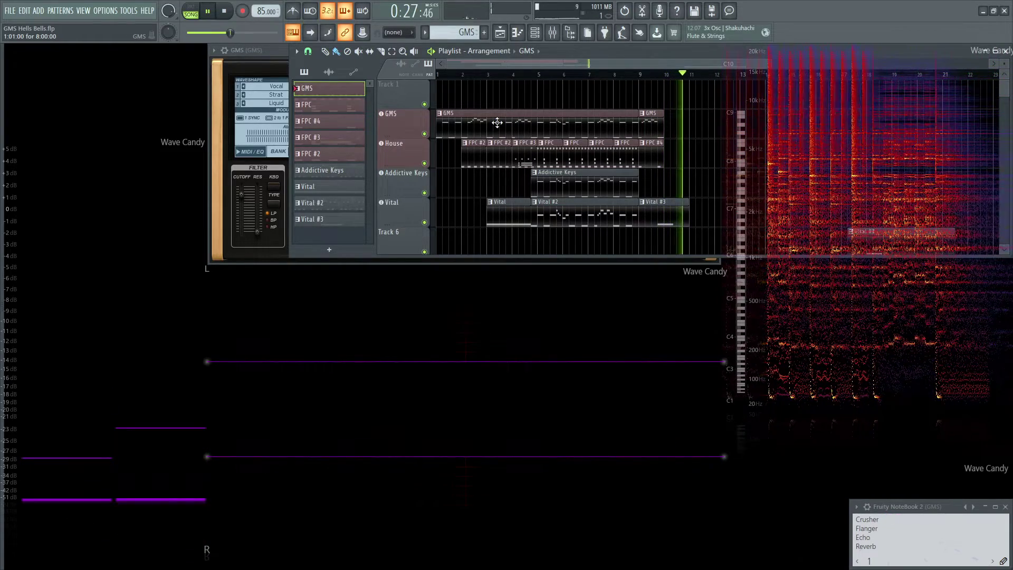
key("space")
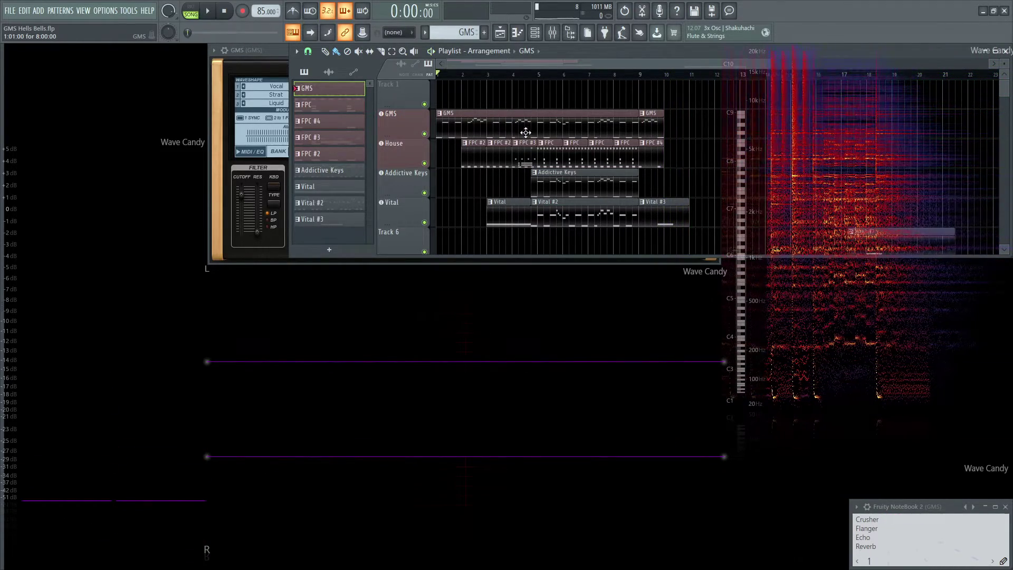
Hide the Playlist with F5 and view the GMS echo, then crusher, settings.
key("F5")
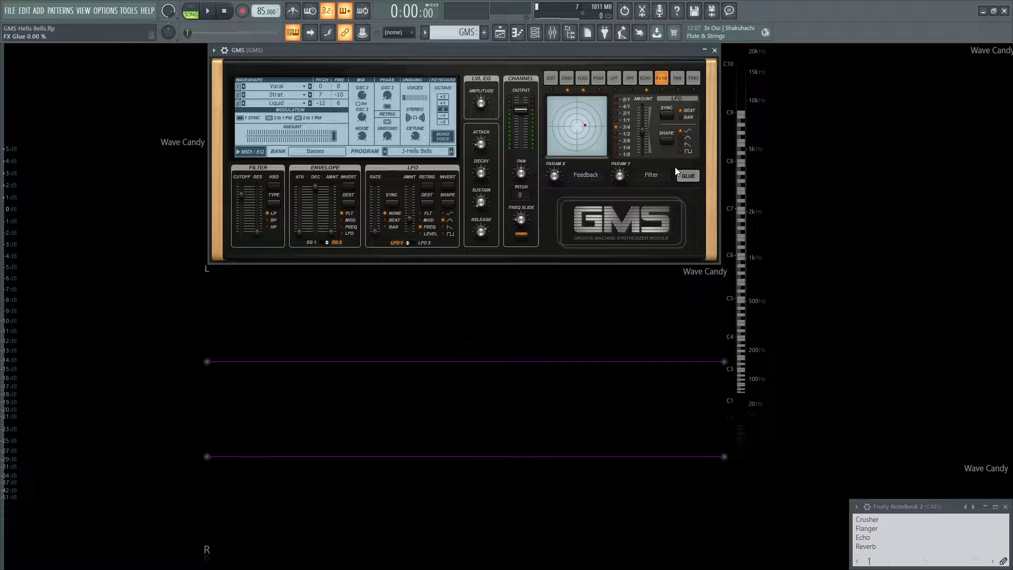
left_click(646, 78)
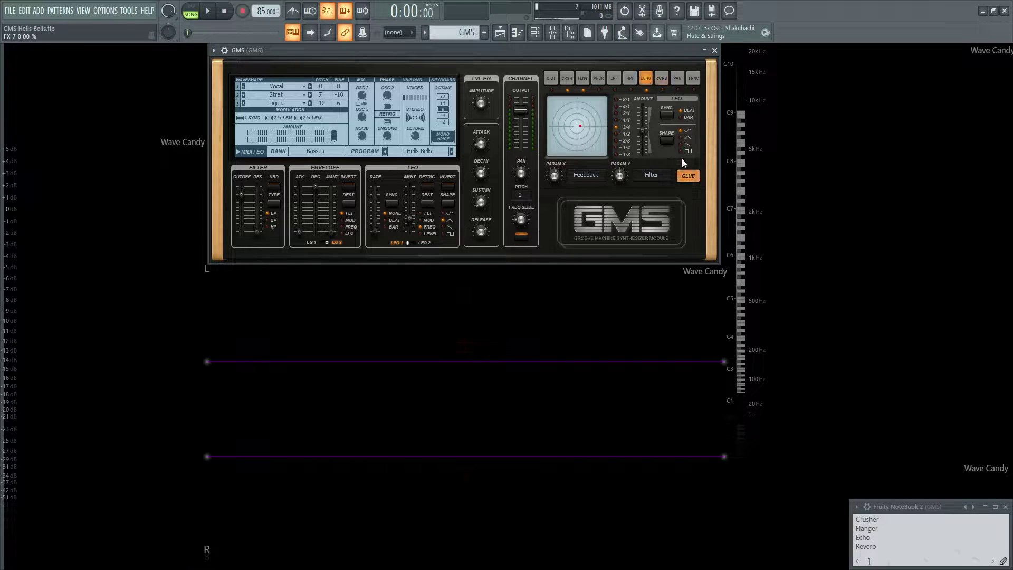
left_click(566, 79)
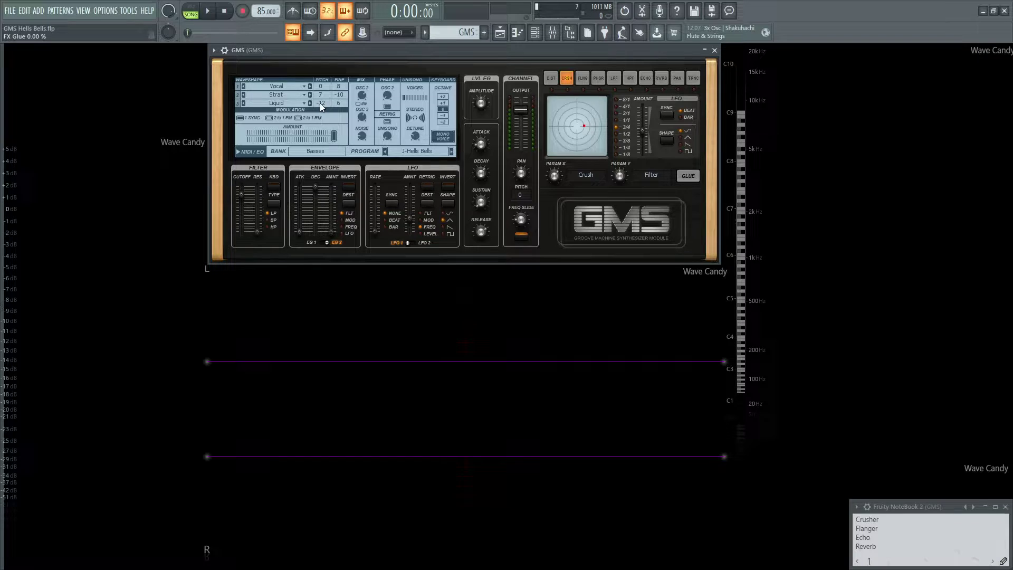
key("space")
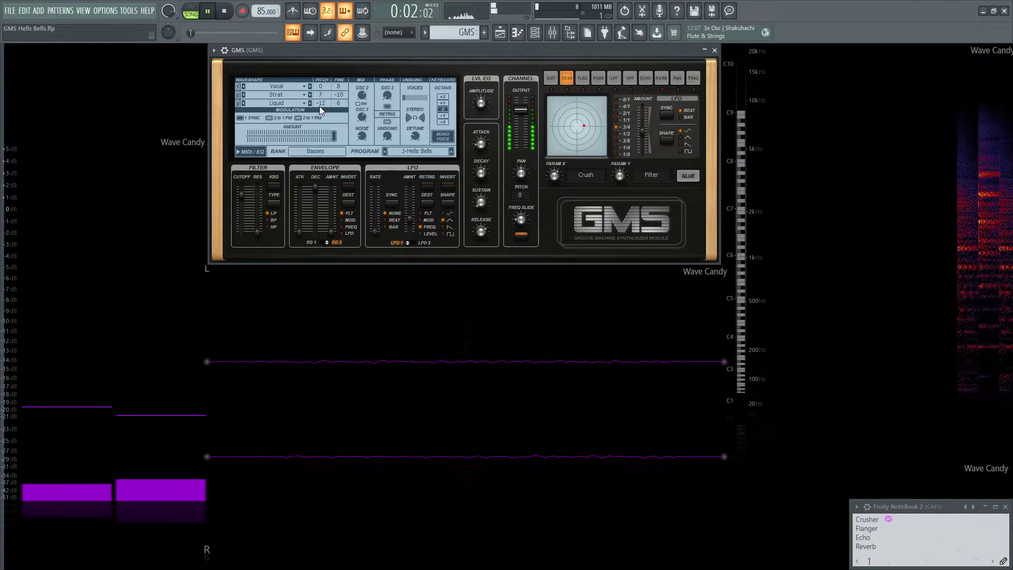
key("space")
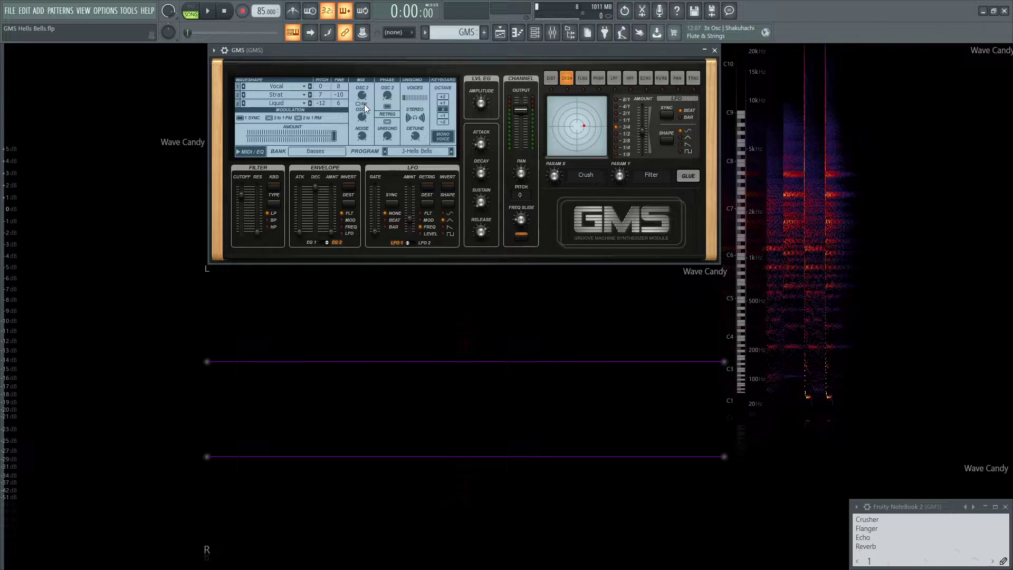
Lower the OSC 3 mix to 0.17 % and audition the change.
left_click_drag(365, 116, 363, 140)
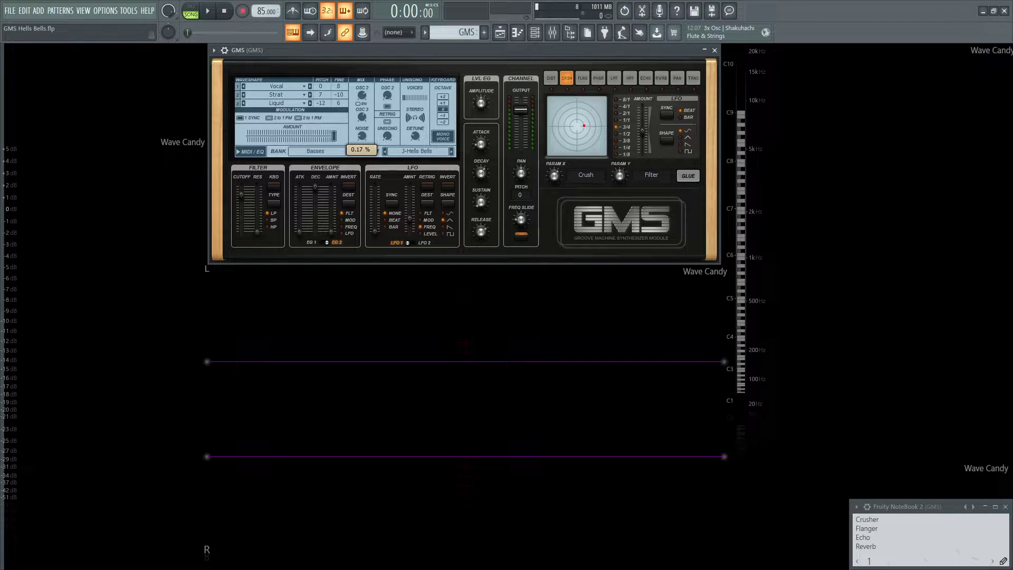
key("space")
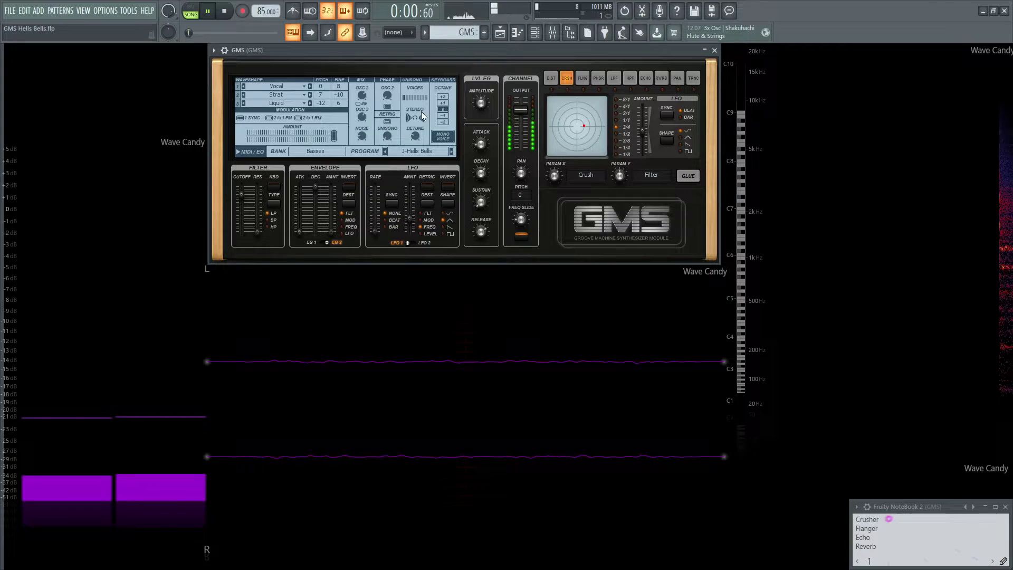
key("space")
Set the GMS unison detune to 0.25 % and audition it.
left_click(425, 112)
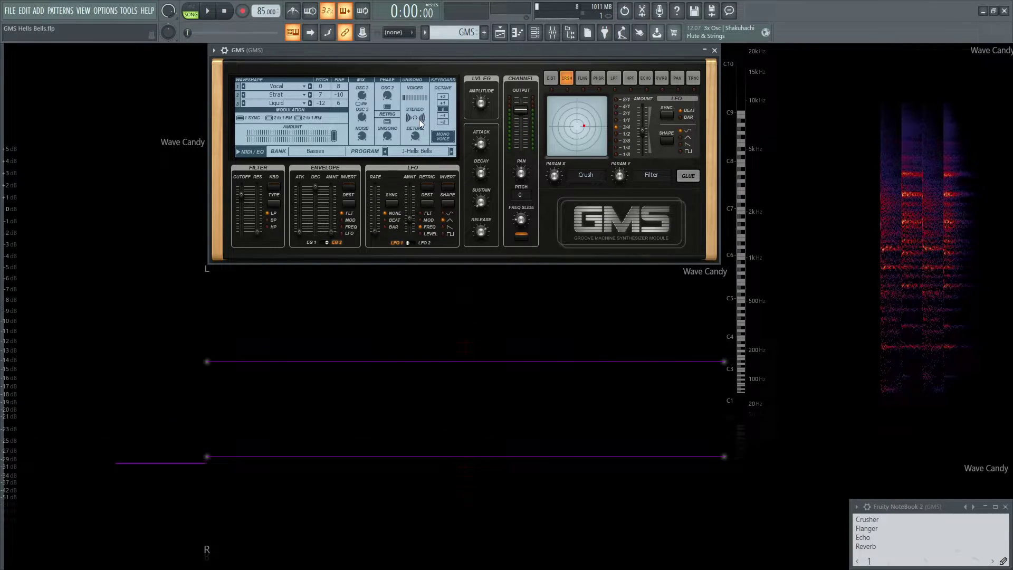
left_click_drag(415, 136, 415, 139)
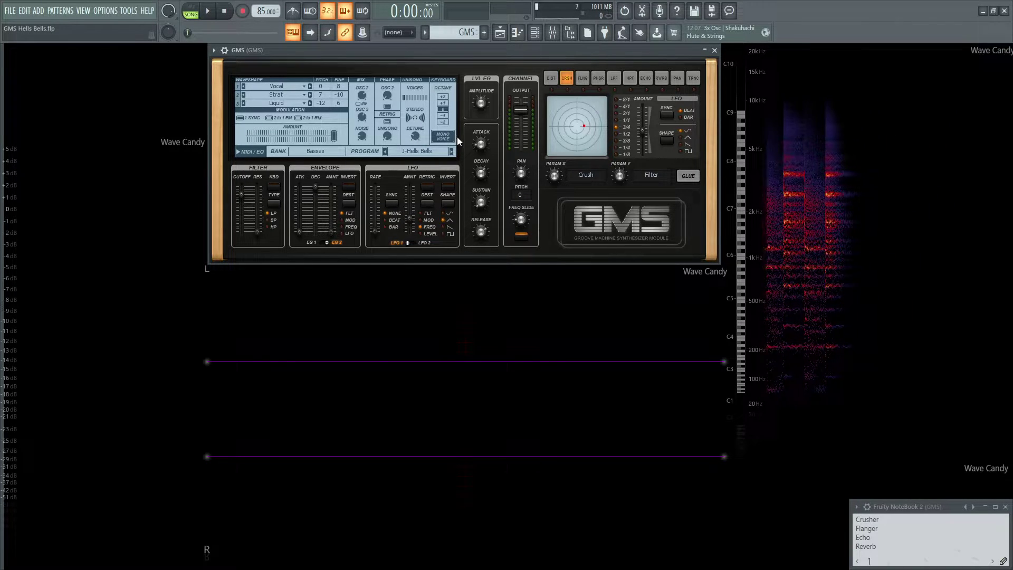
key("space")
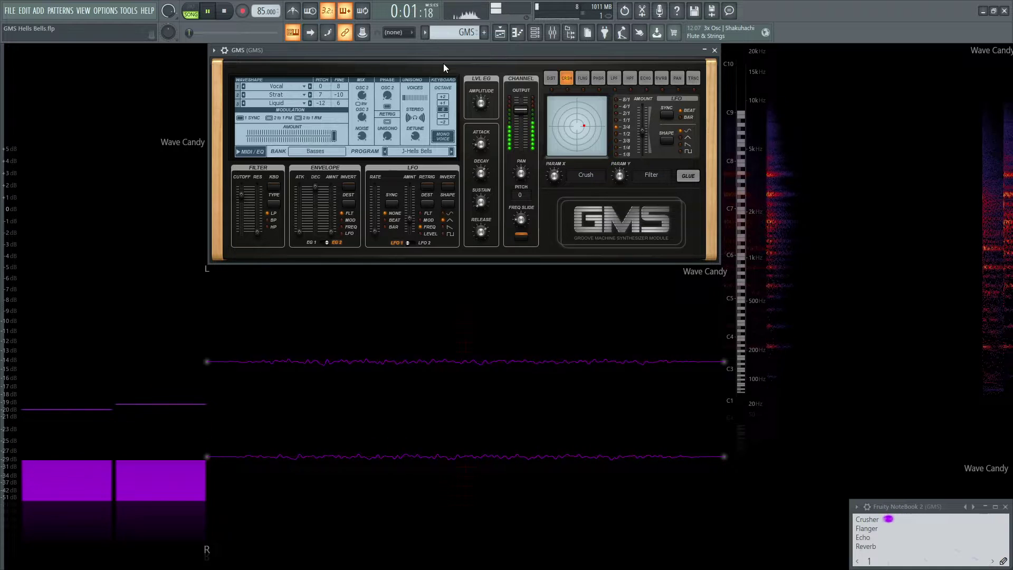
key("space")
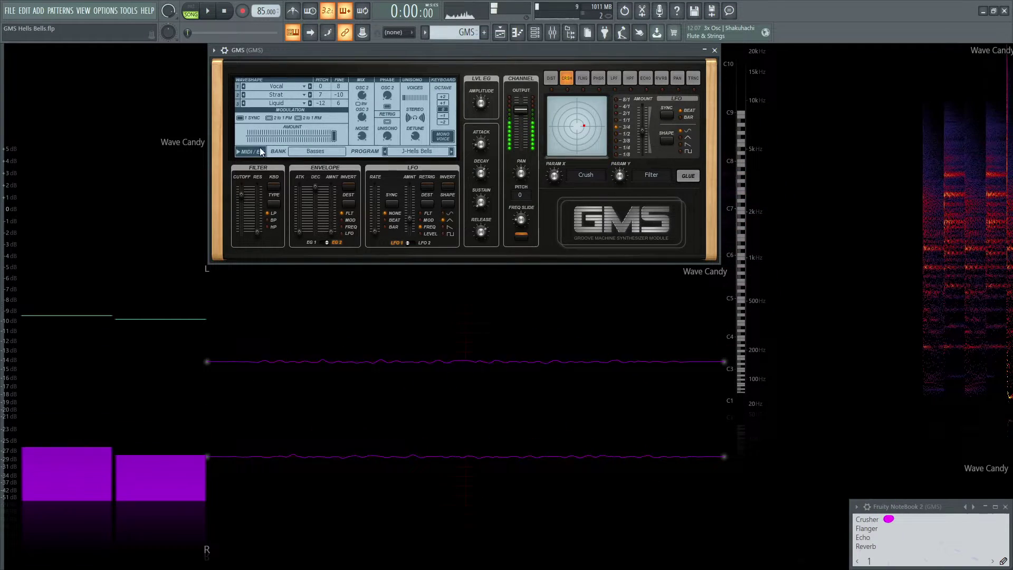
View the MIDI/EQ page, return to the oscillator page, and replay the patch.
left_click(251, 151)
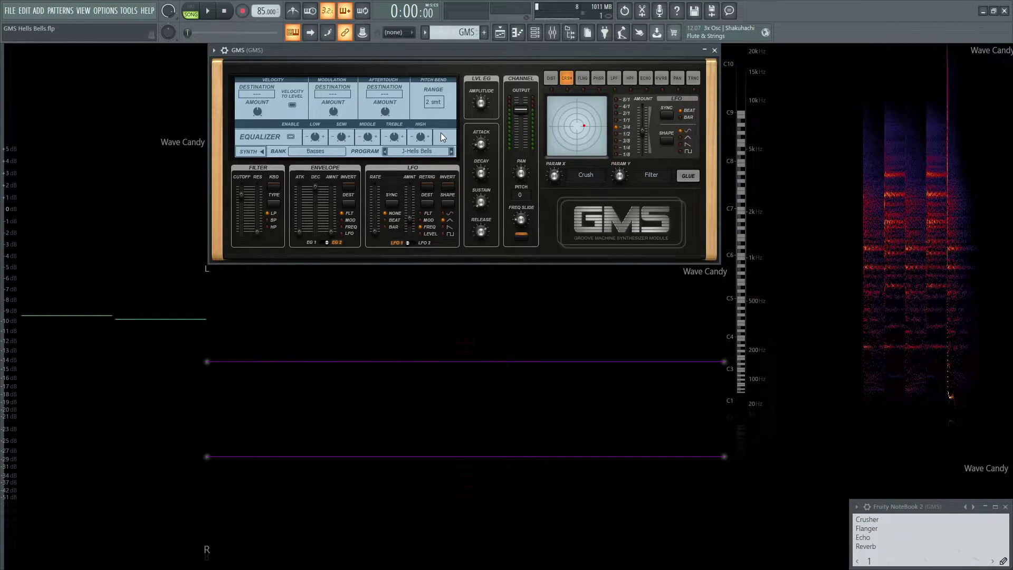
left_click(251, 151)
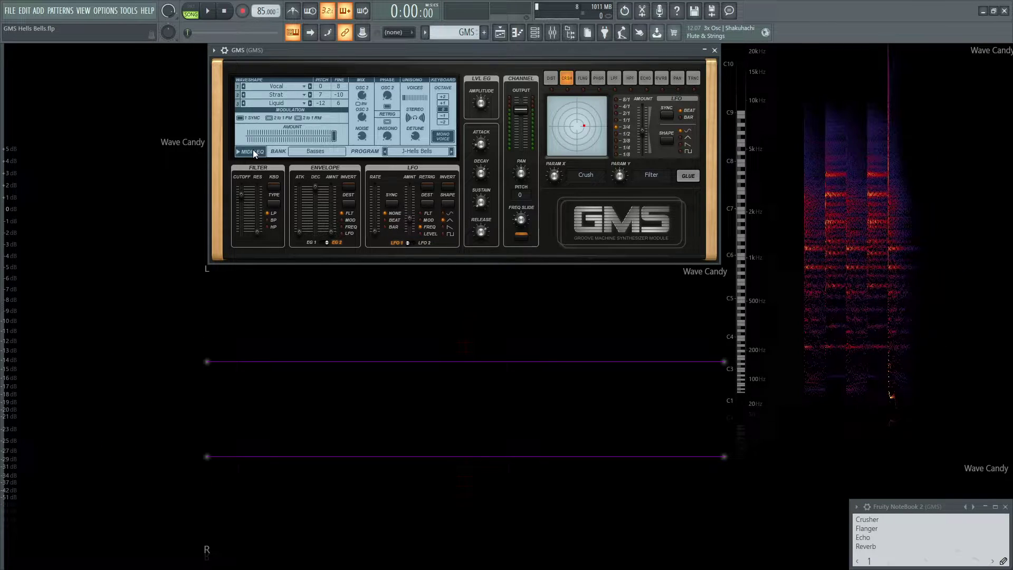
key("space")
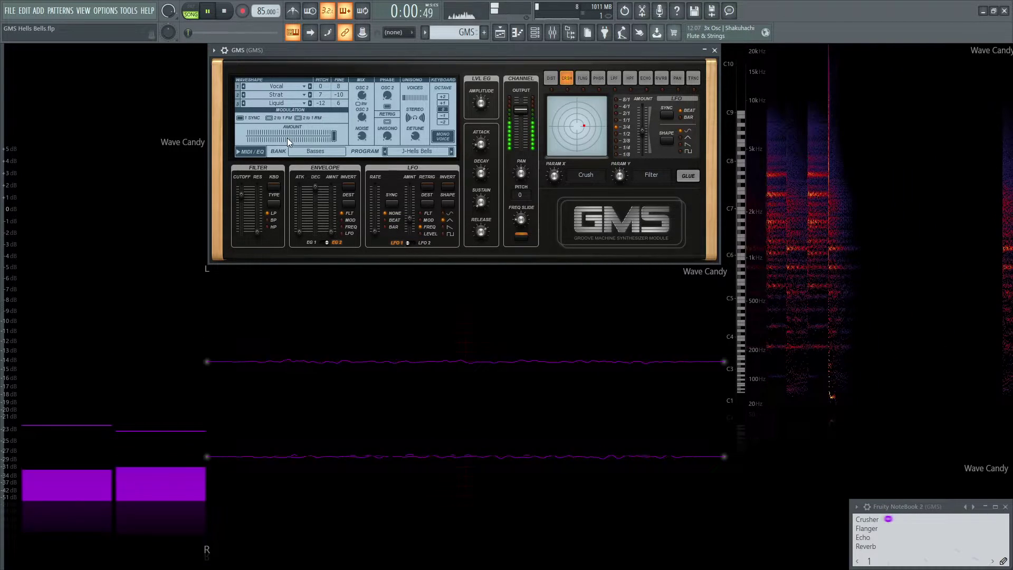
Audition the modulation amount change, leave it at 1.00 %, and switch playback to pattern mode.
key("space")
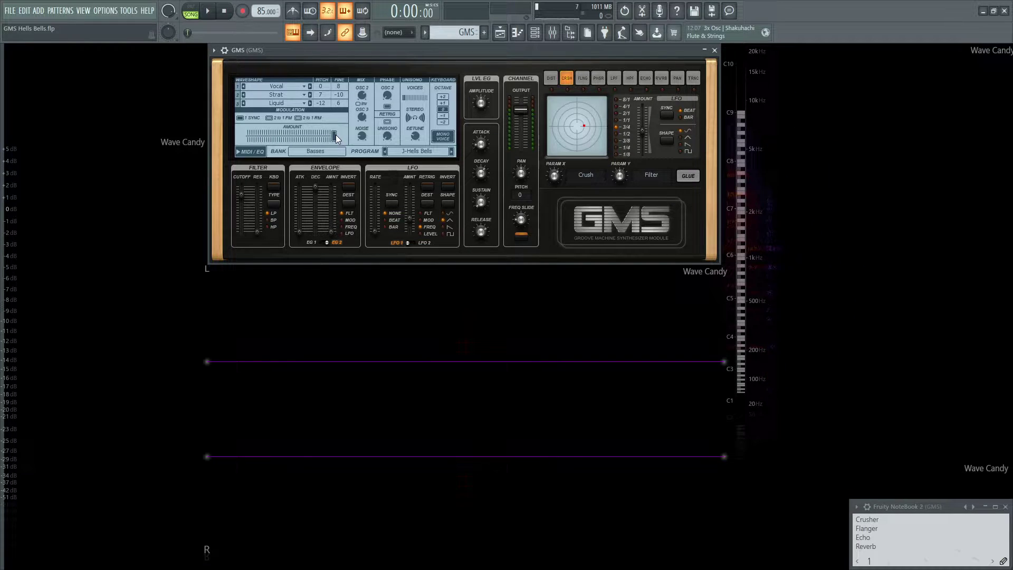
left_click_drag(336, 135, 255, 127)
key("space")
key("space")
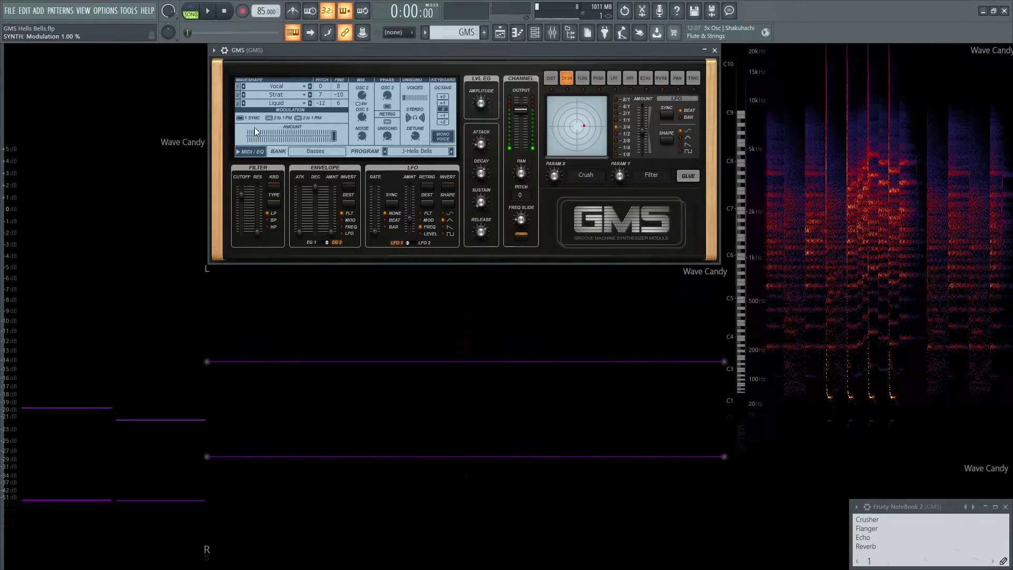
key("space")
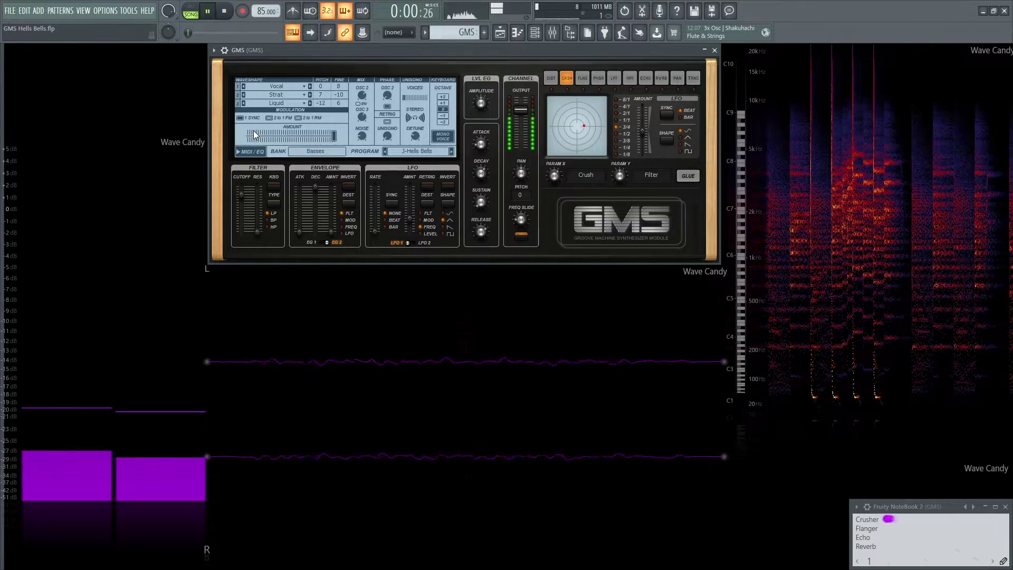
left_click(190, 11)
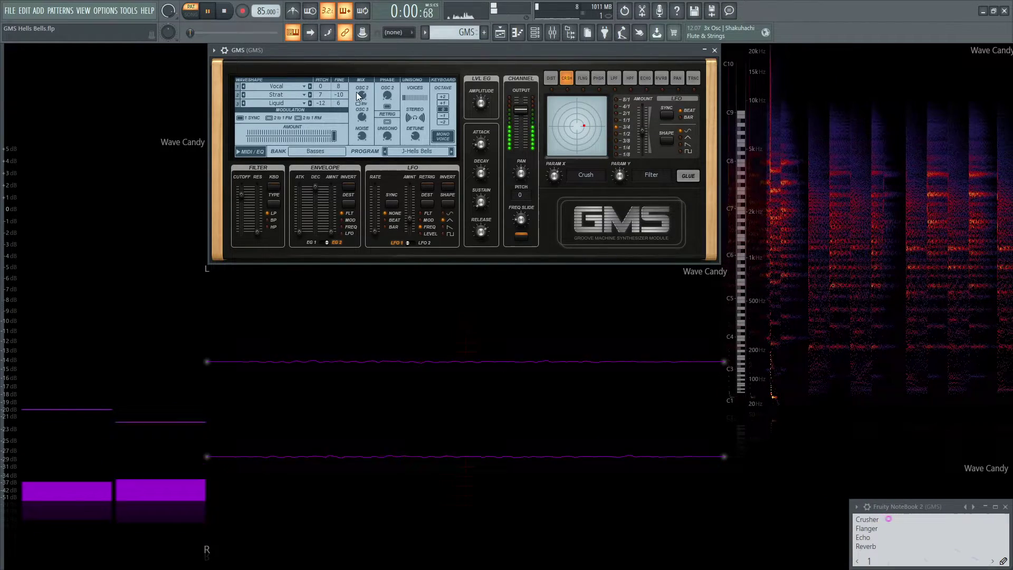
key("space")
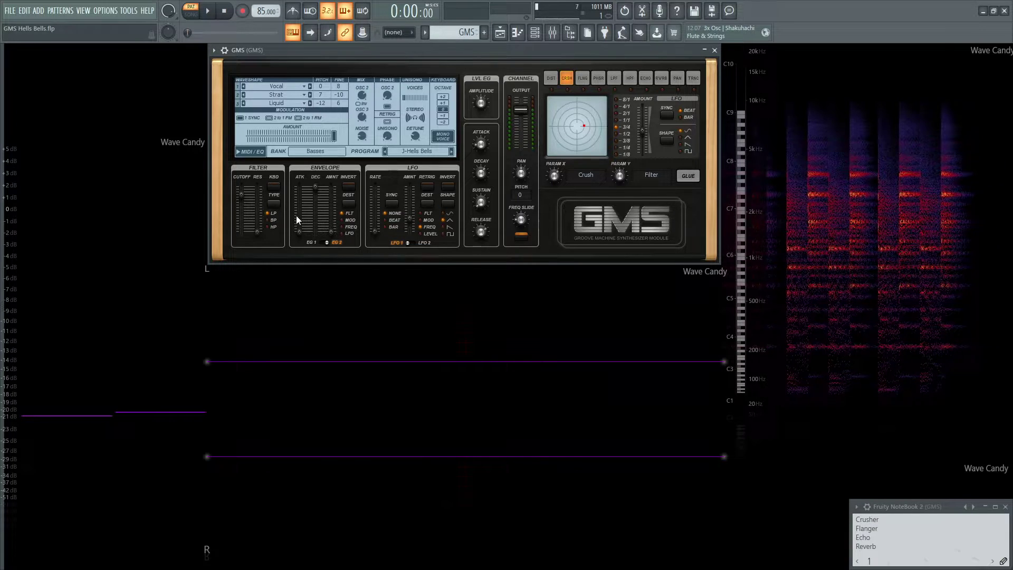
Set the GMS filter cutoff slider to 0.82 % and audition the filtered bells.
left_click_drag(240, 195, 242, 194)
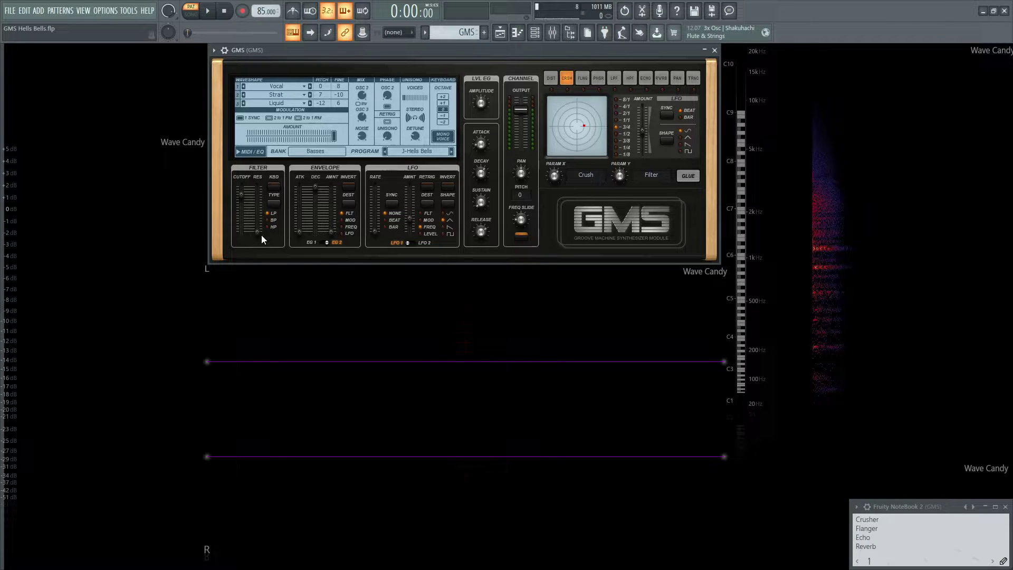
key("space")
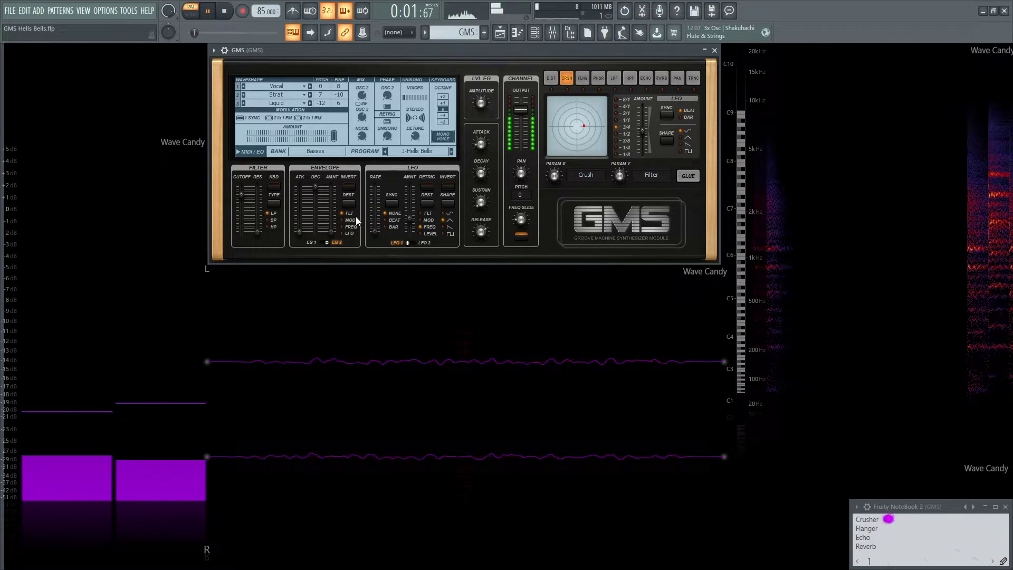
key("space")
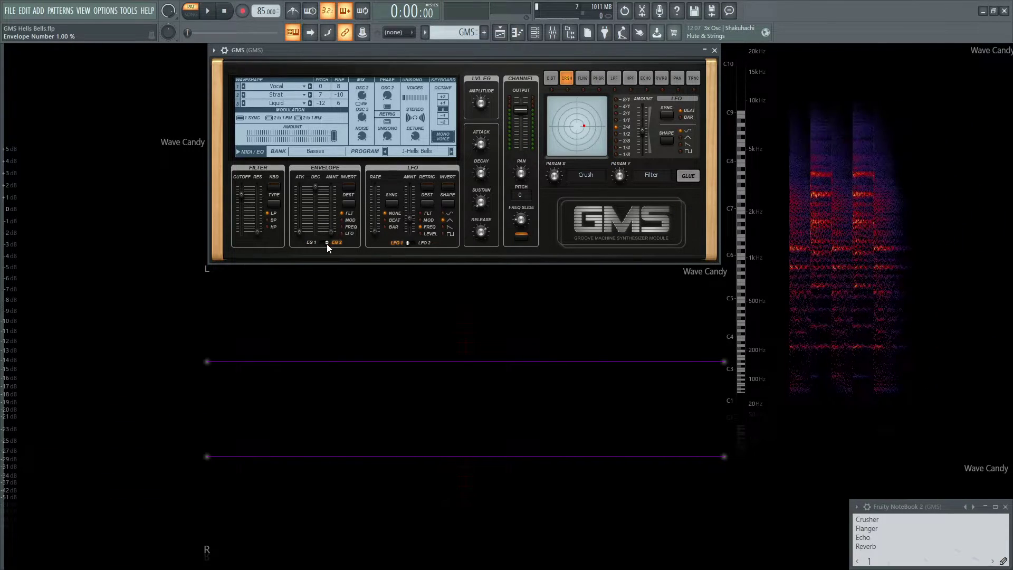
Select Envelope 1, look at LFO 2, then return to LFO 1's settings.
left_click(310, 243)
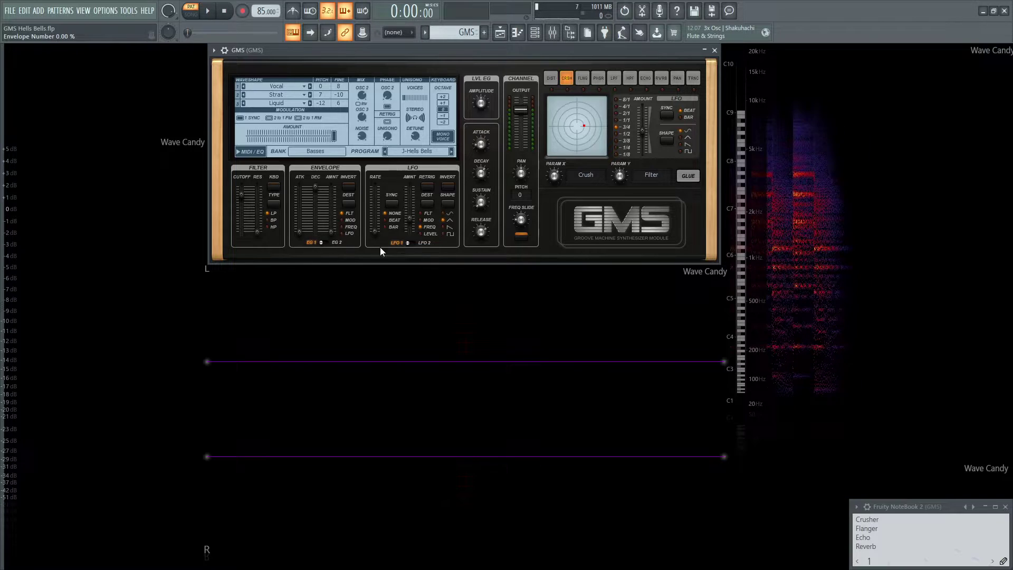
left_click(425, 244)
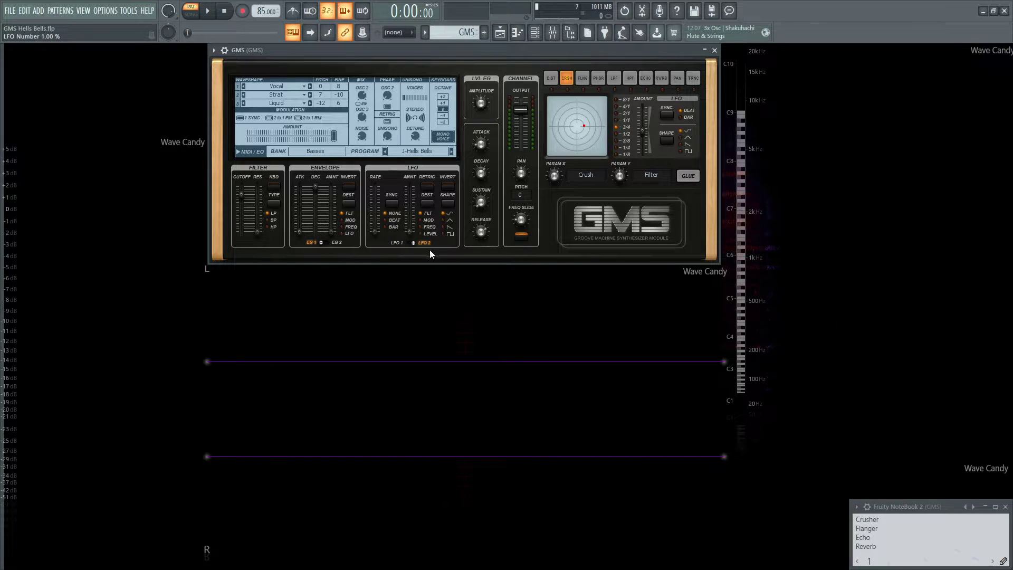
left_click(399, 243)
Route LFO 1 to FREQ and raise its amount while auditioning the vibrato.
left_click(413, 222)
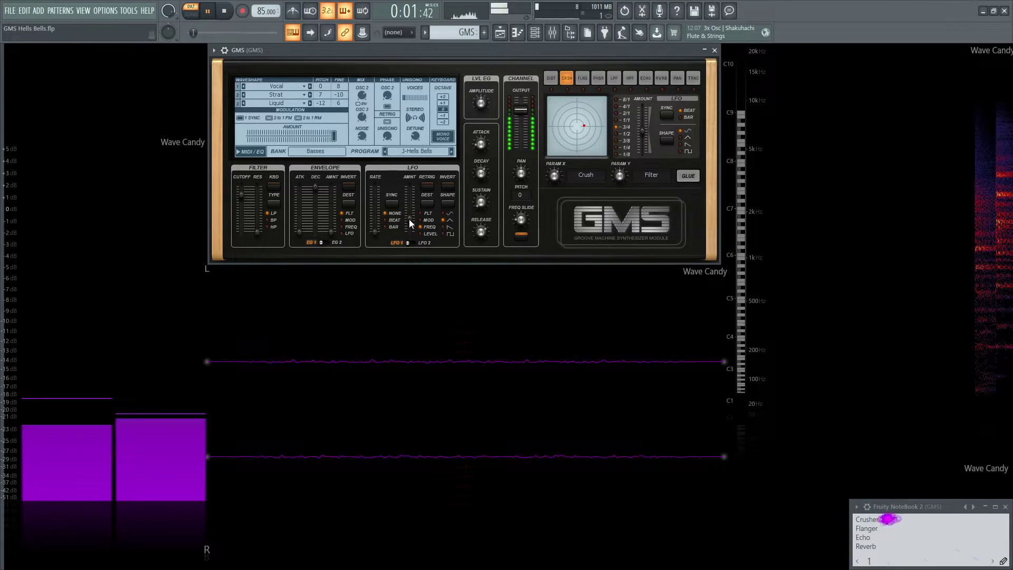
key("space")
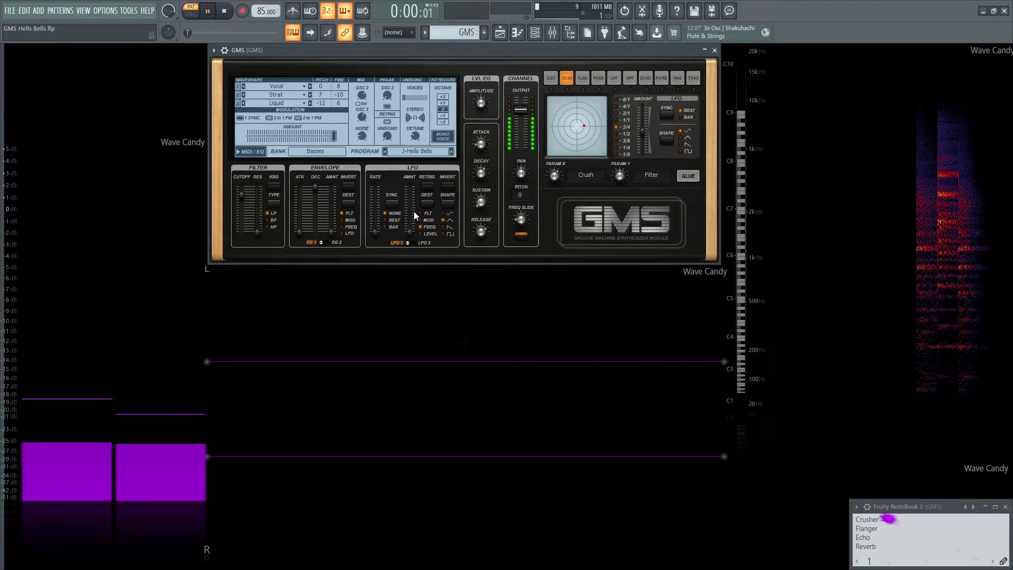
left_click(417, 227)
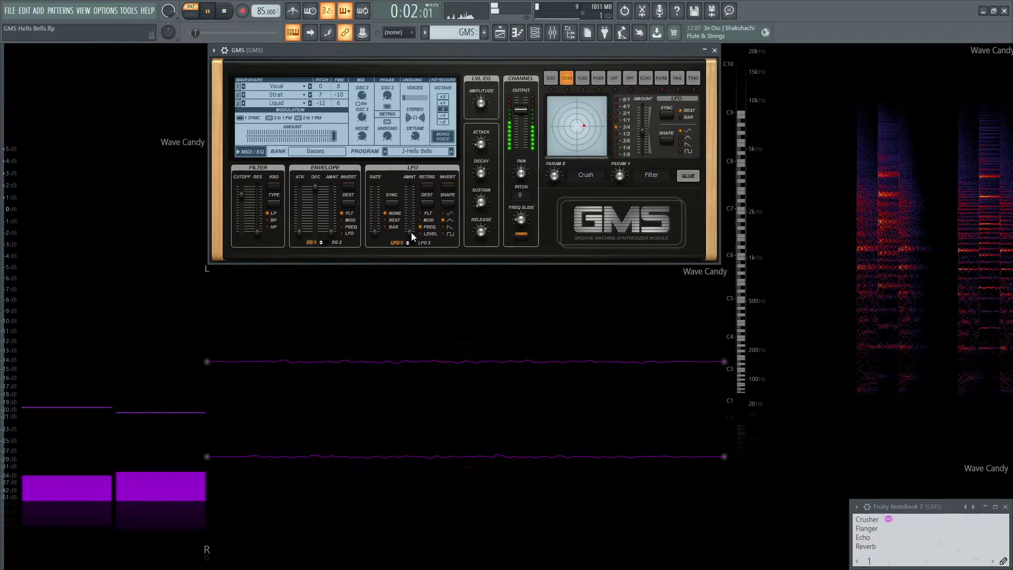
left_click_drag(410, 232, 410, 229)
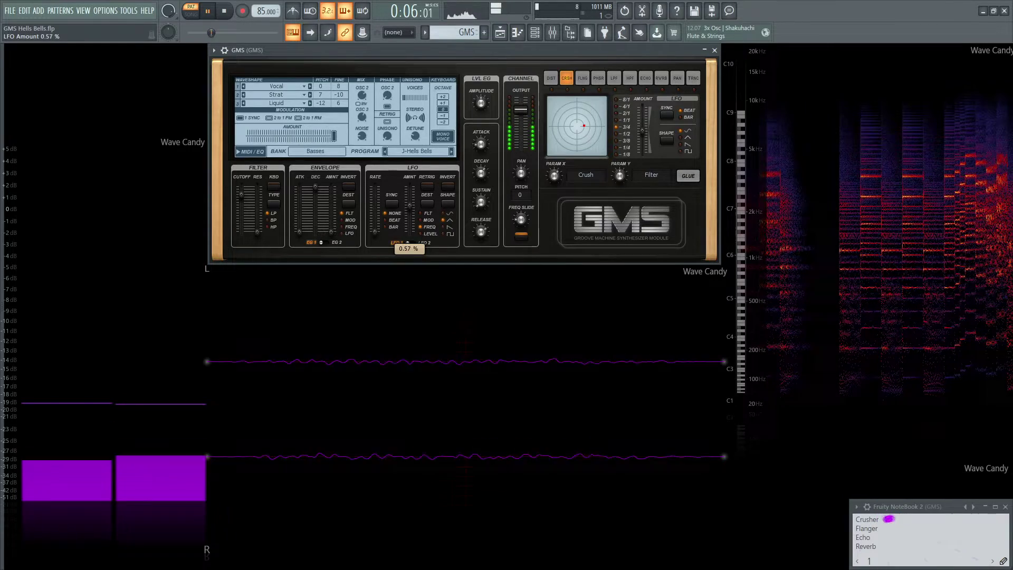
left_click_drag(415, 233, 415, 222)
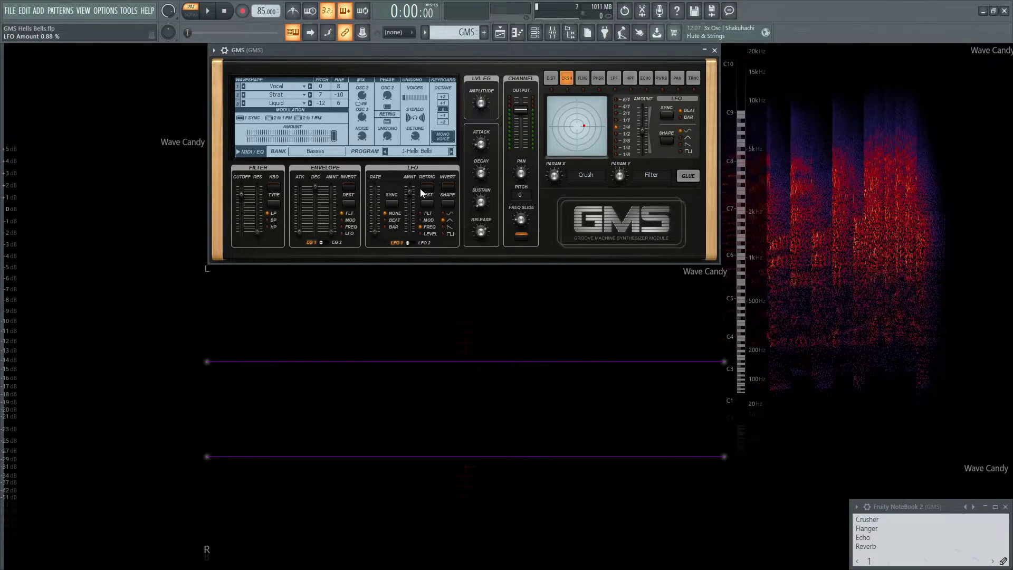
key("space")
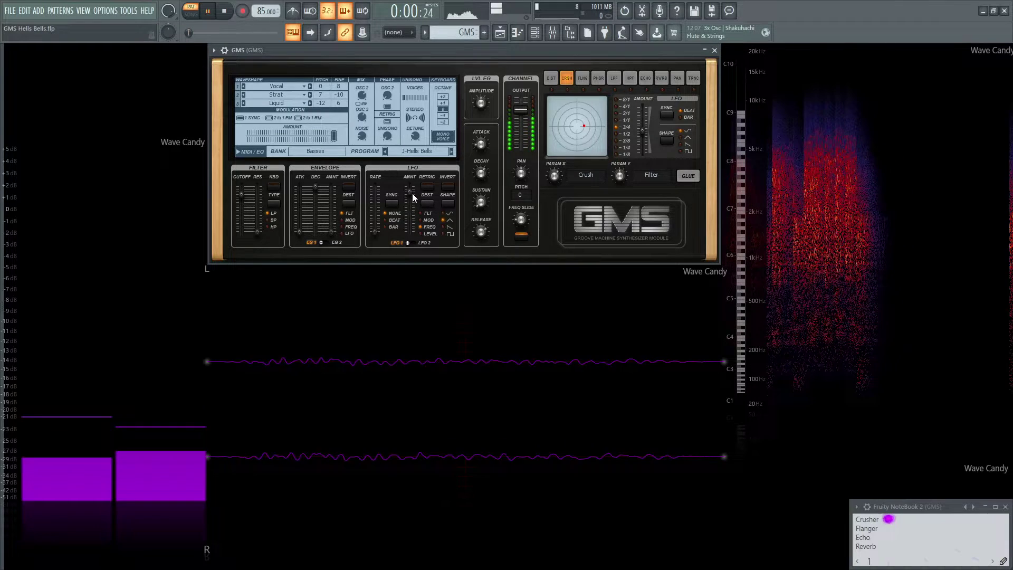
key("space")
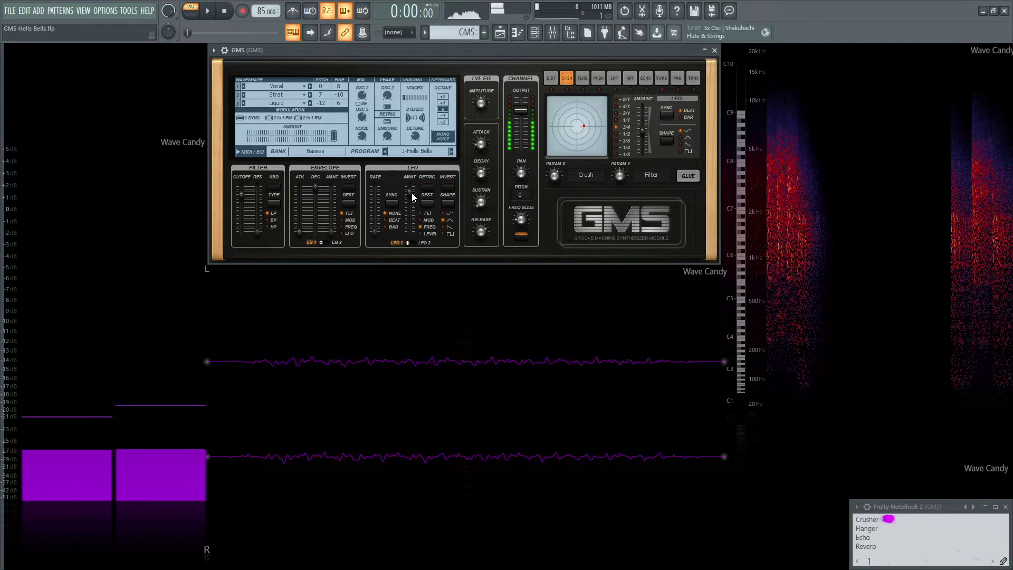
Compare without LFO, settle the LFO 1 amount at 0.30 %, and nudge the decay.
left_click_drag(412, 193, 411, 238)
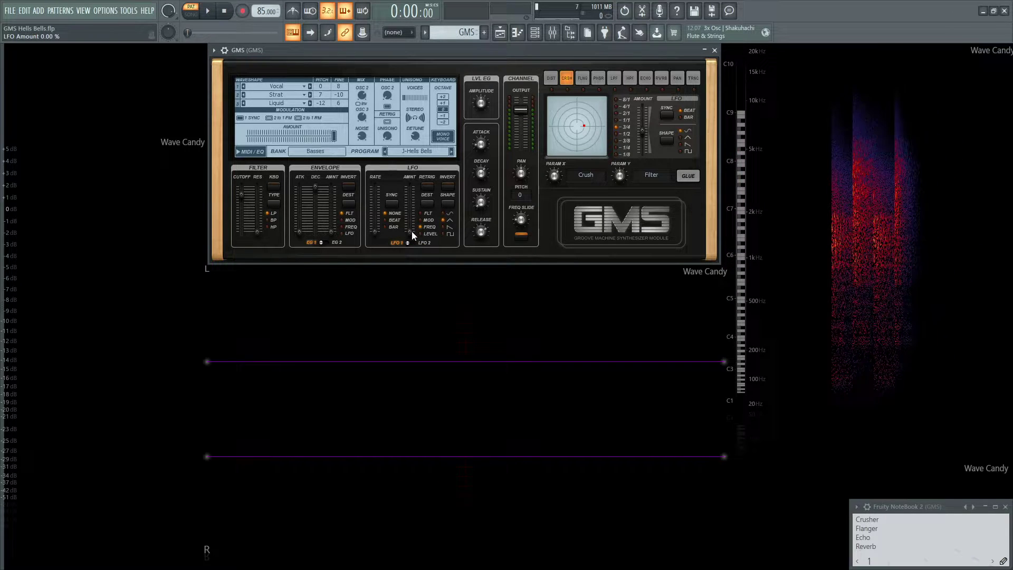
key("space")
left_click_drag(410, 232, 410, 226)
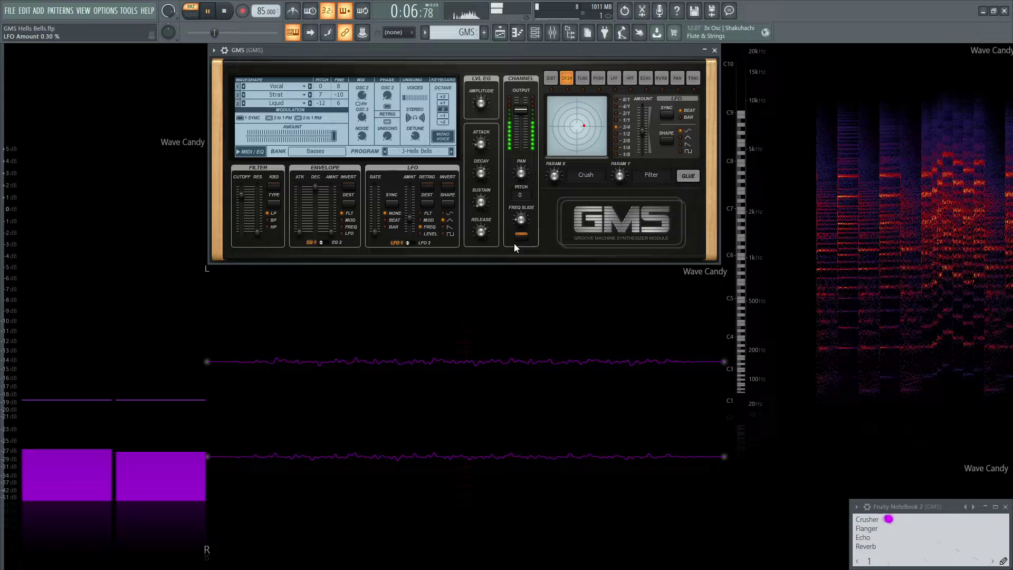
key("space")
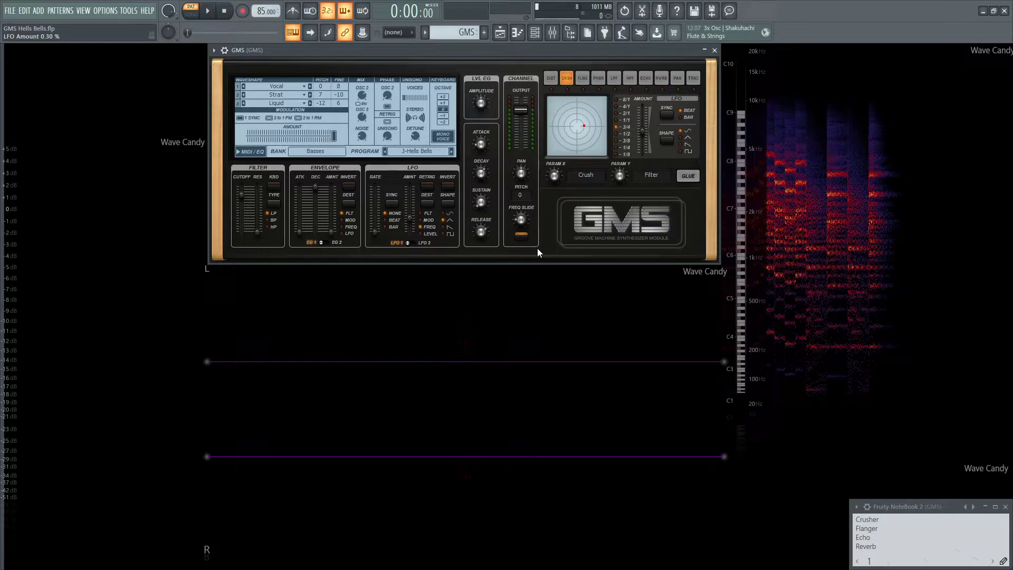
left_click_drag(480, 173, 481, 172)
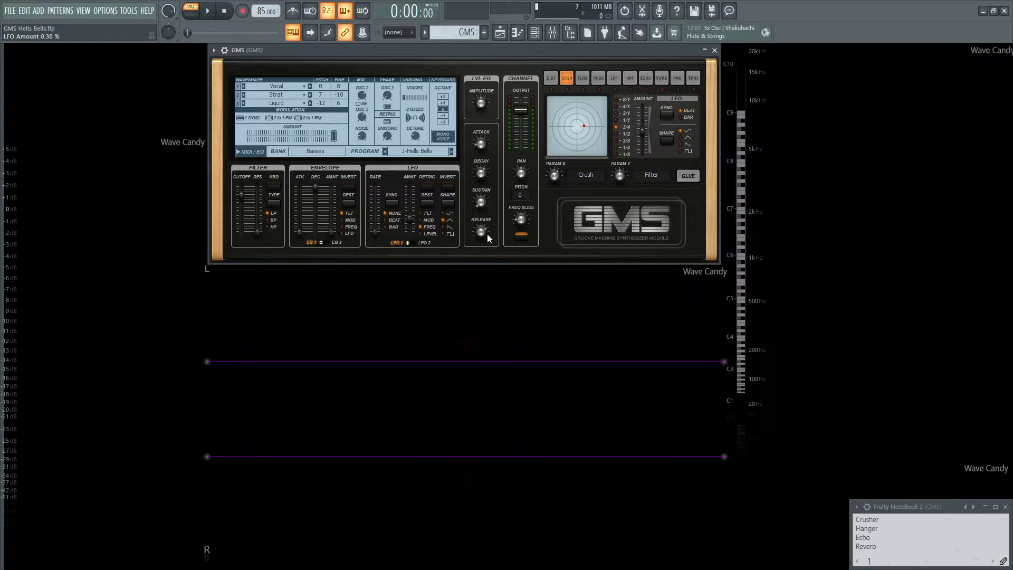
Audition the patch, add a 0.17 % frequency slide, and play it again.
key("space")
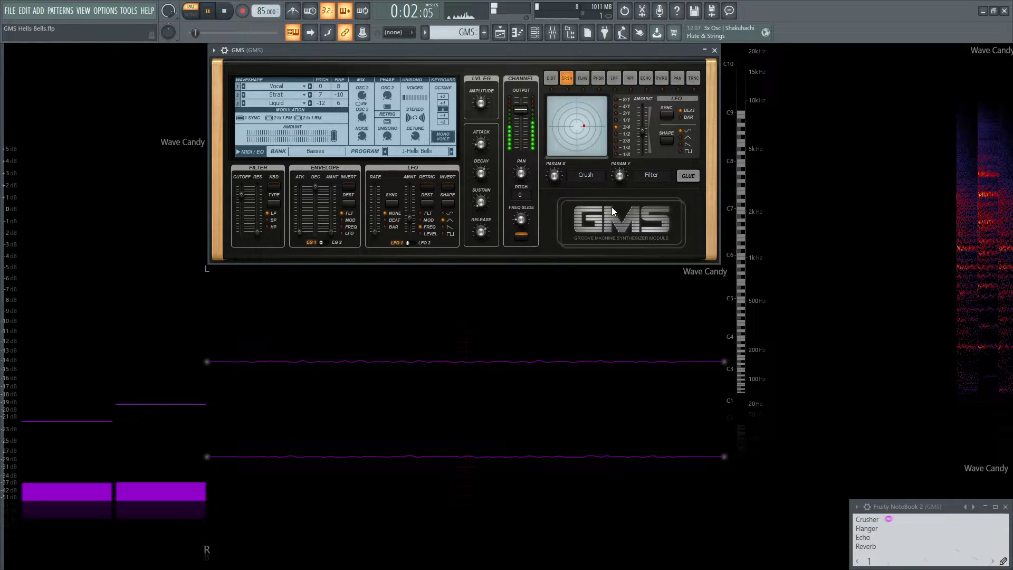
key("space")
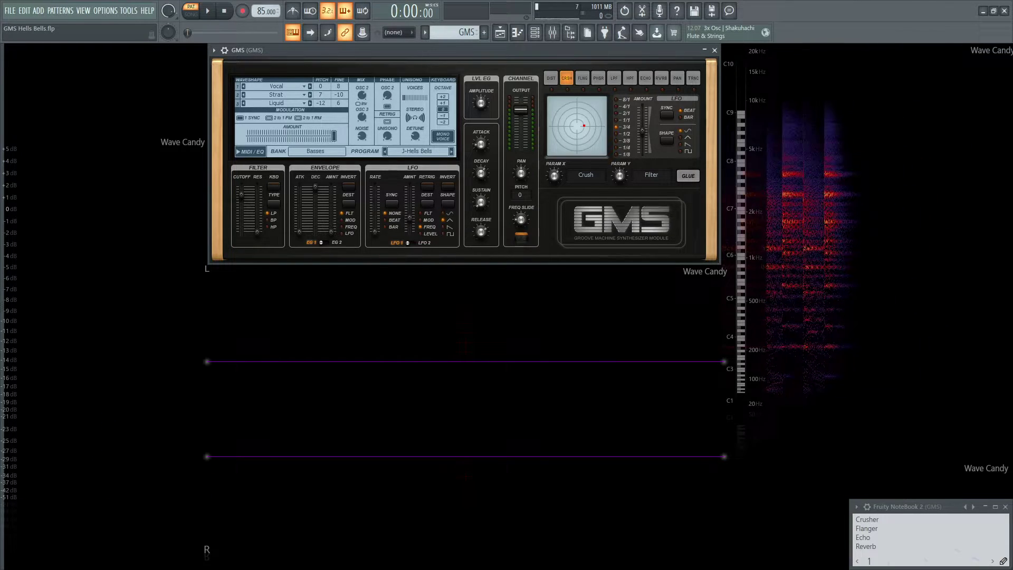
left_click_drag(521, 219, 524, 224)
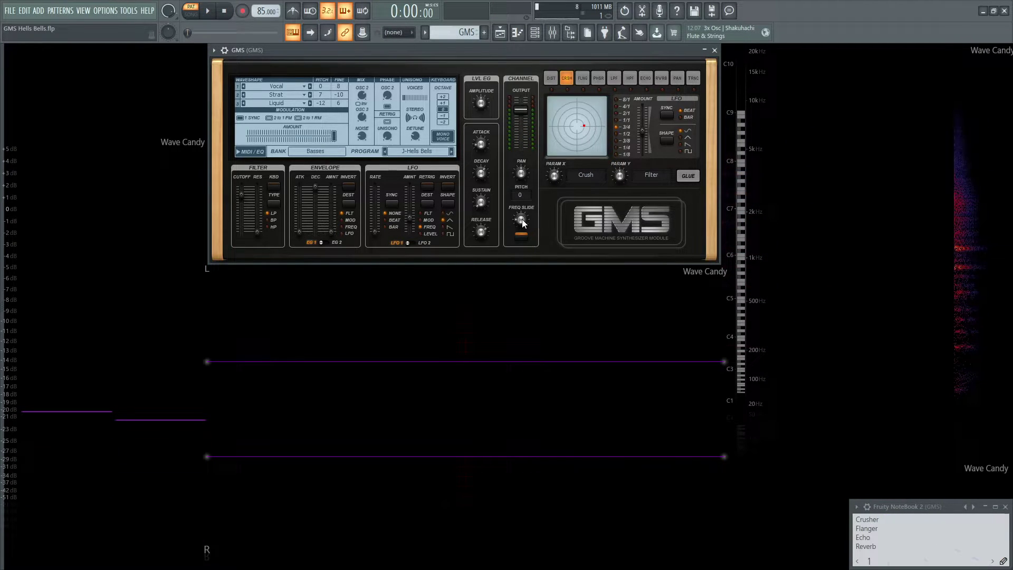
key("space")
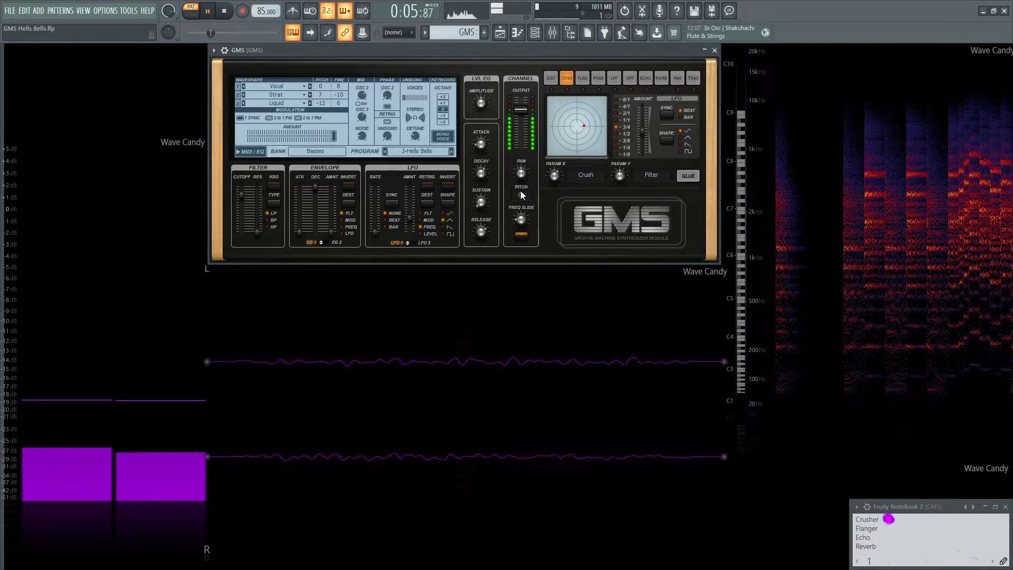
key("space")
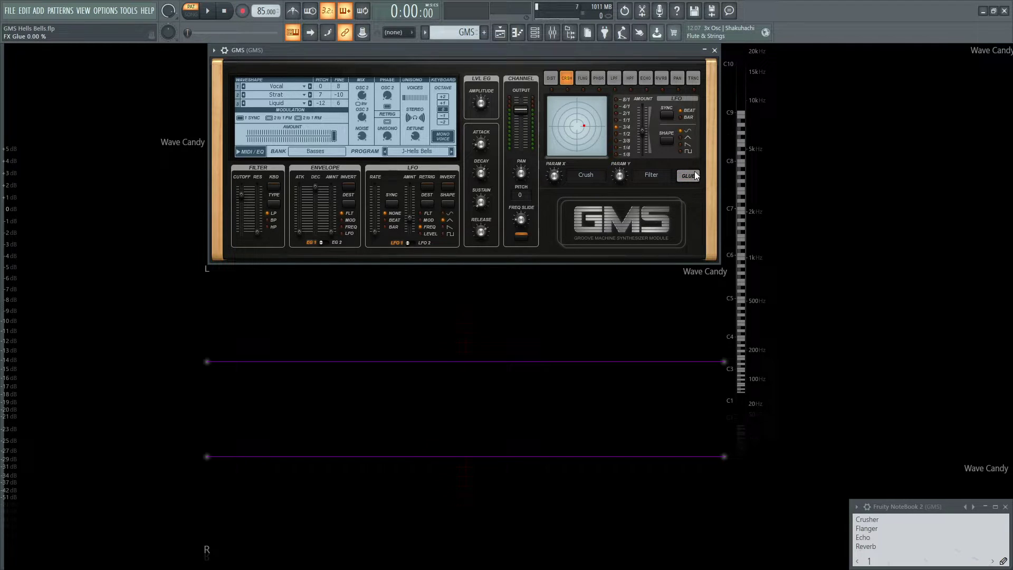
Turn on Glue for the crusher effect during playback, then replay to hear it.
key("space")
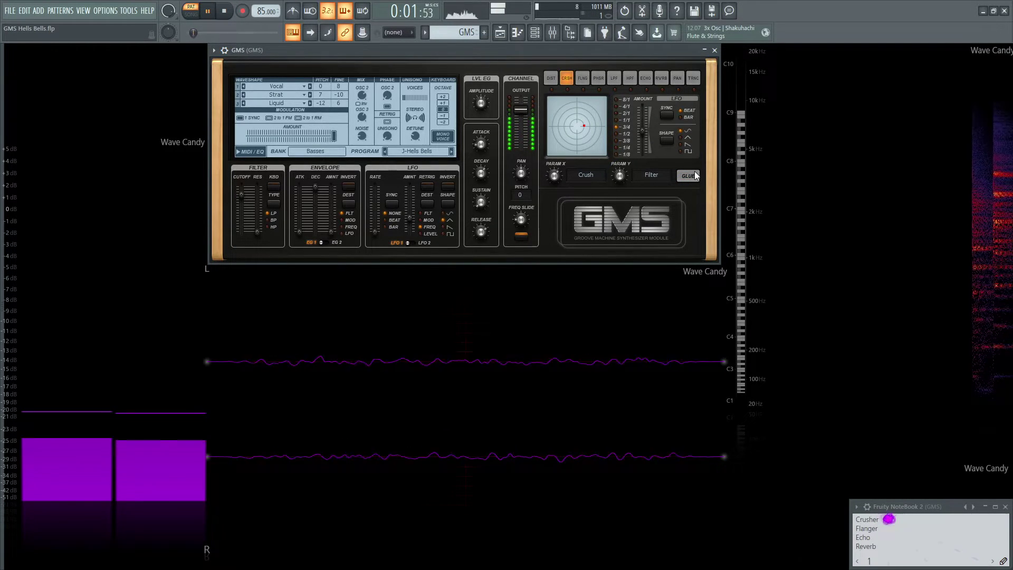
left_click(688, 175)
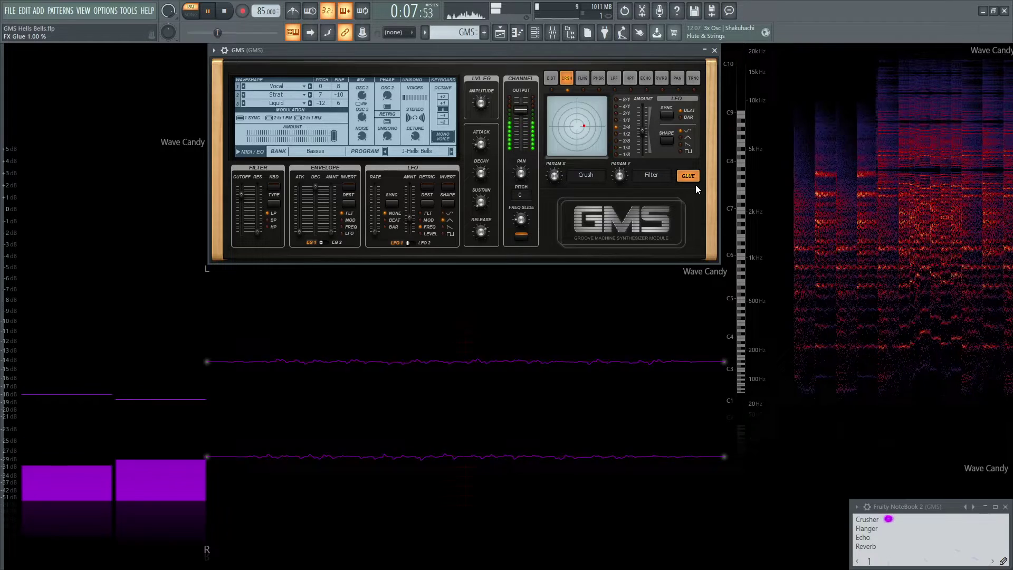
key("space")
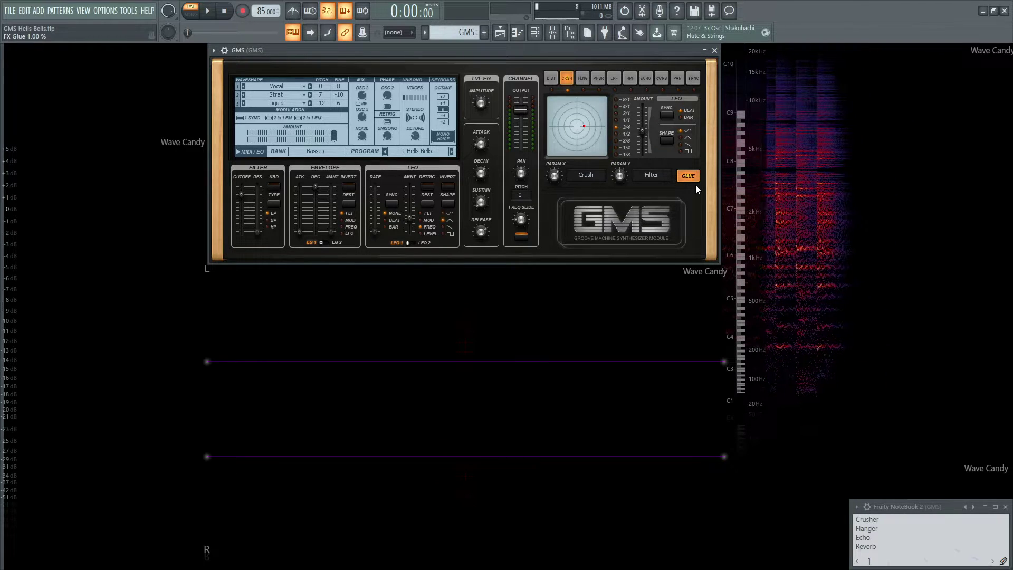
key("space")
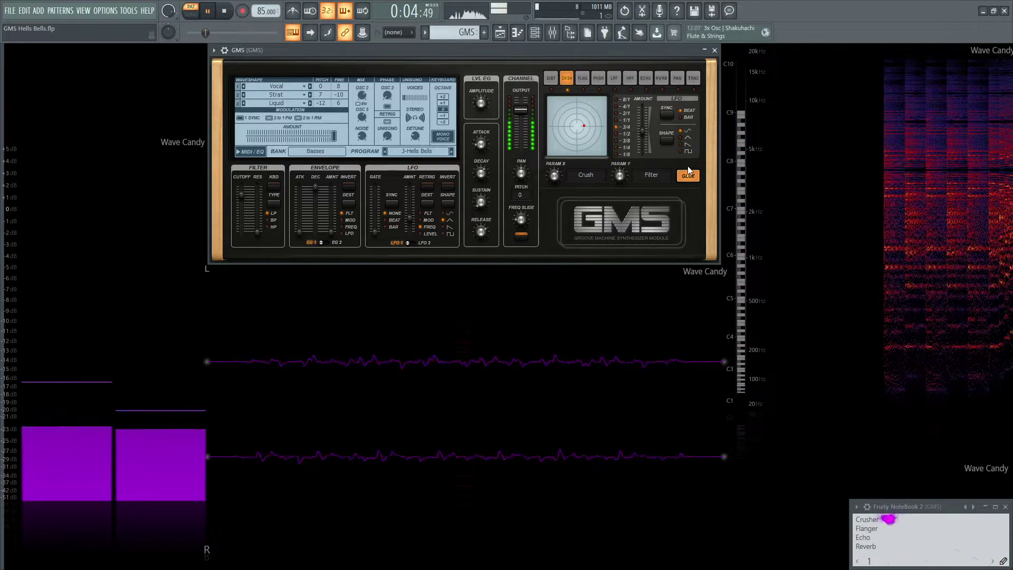
key("space")
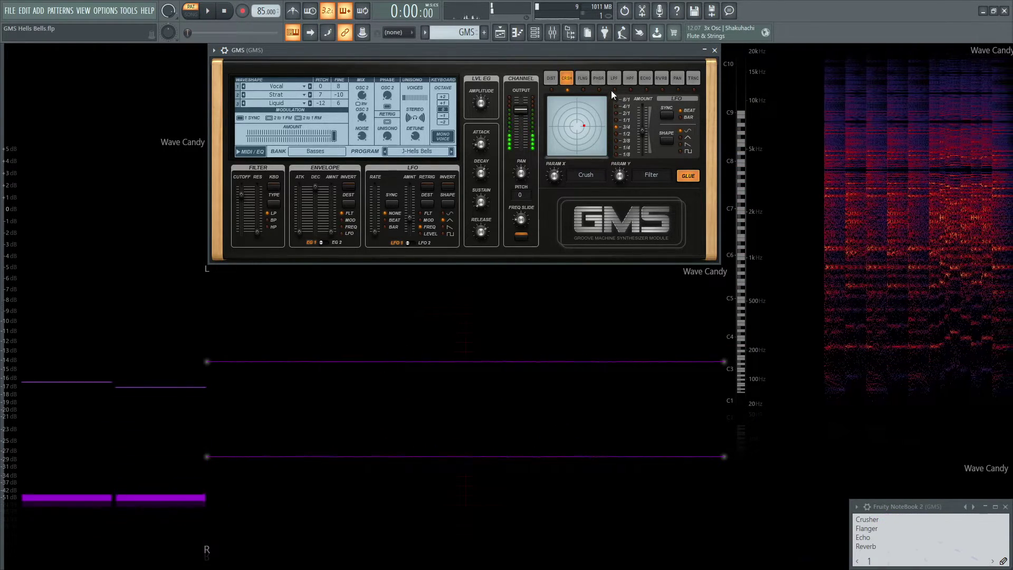
Switch to the flanger slot, enable Glue while playing, then switch the Crusher on.
left_click(583, 78)
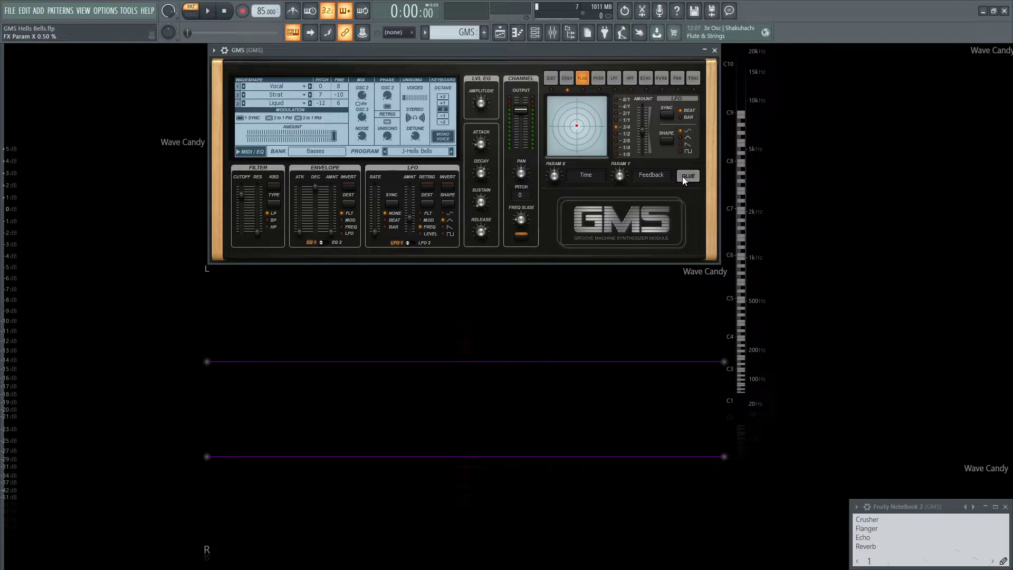
key("space")
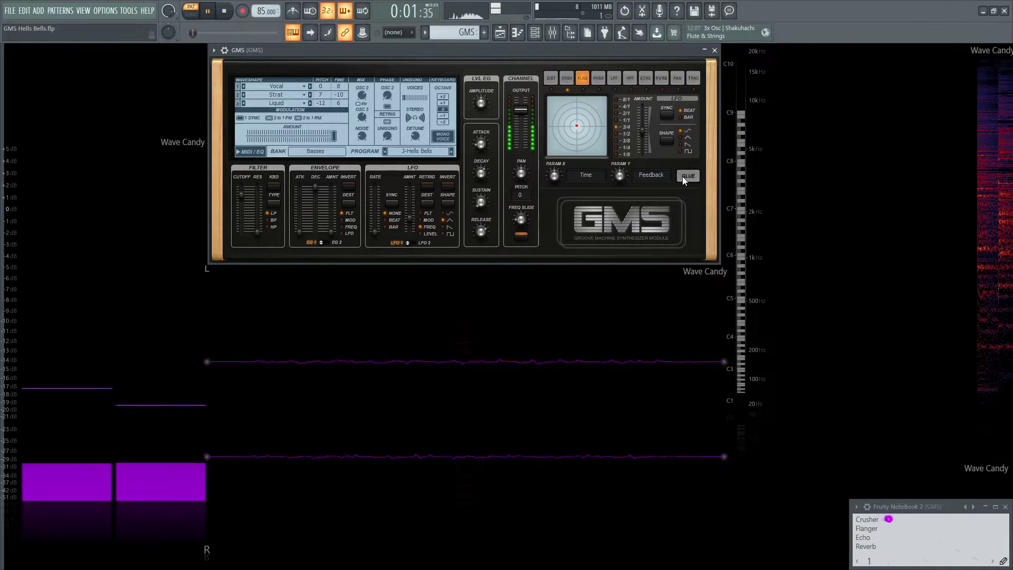
left_click(686, 176)
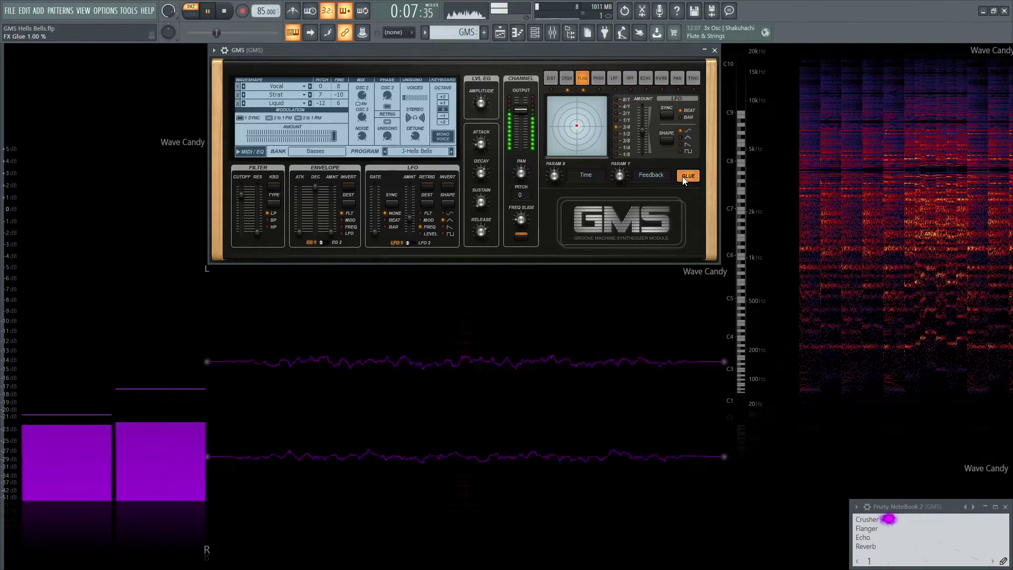
key("space")
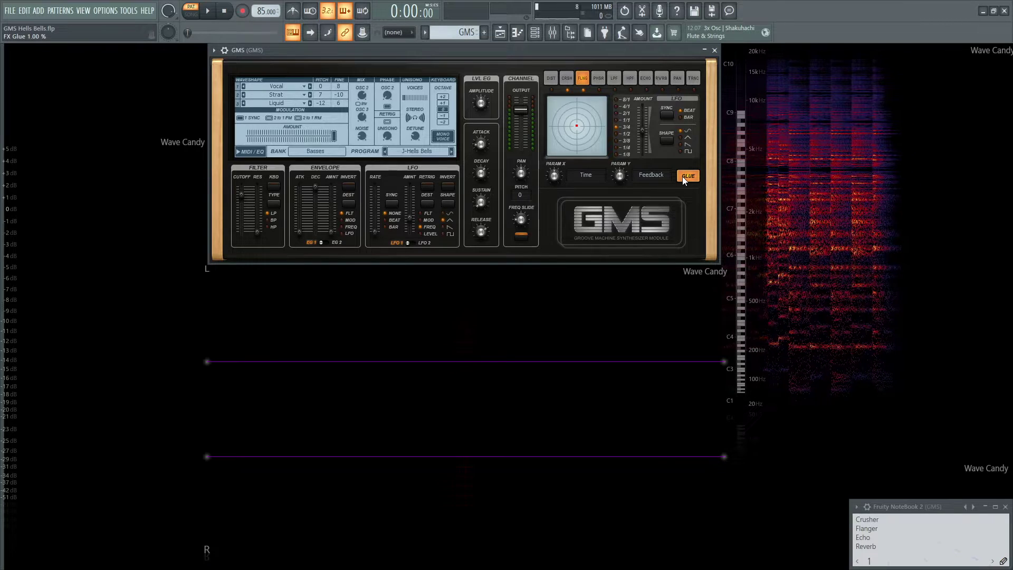
left_click(567, 90)
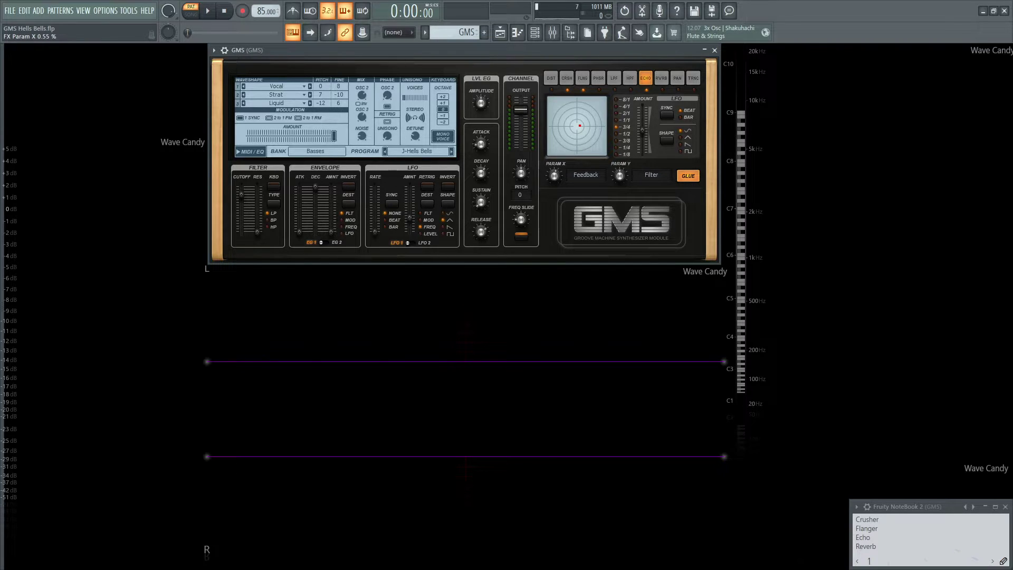
Play the Hells Bells patch briefly through the glue-compressed echo, then stop it.
key("space")
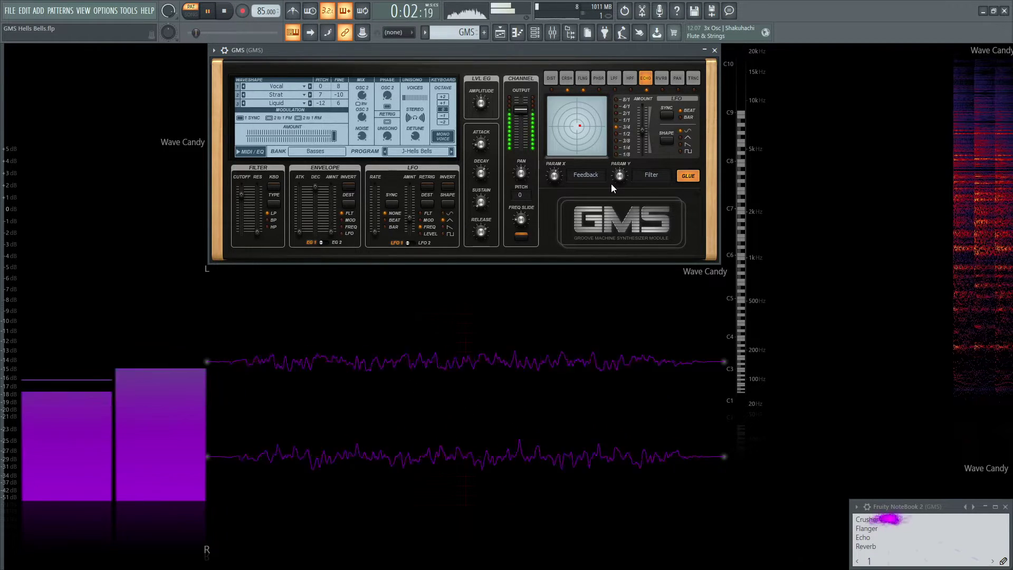
key("space")
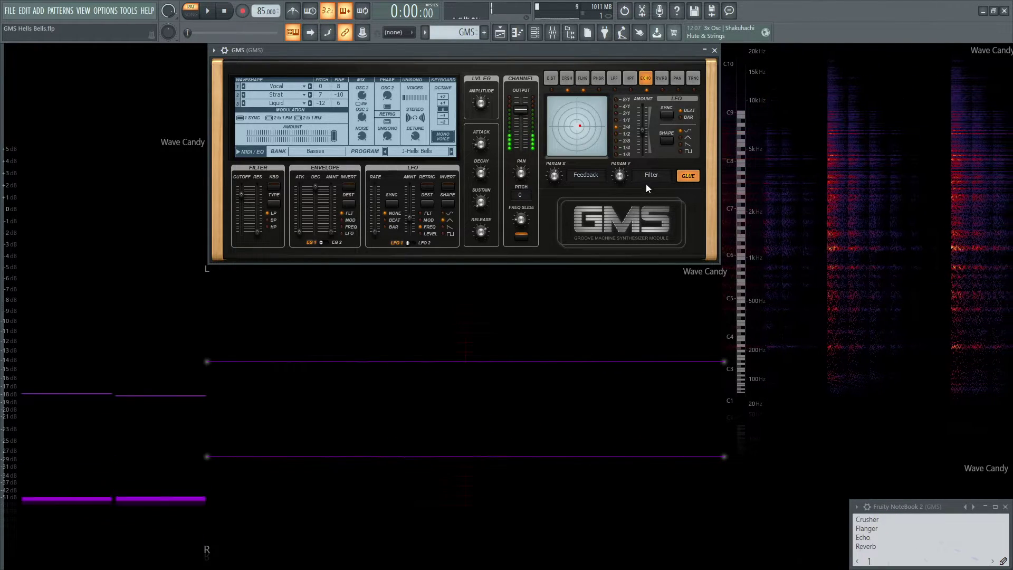
On the GMS reverb page, compare glue on and off during playback, leaving glue on.
left_click(663, 77)
left_click(691, 177)
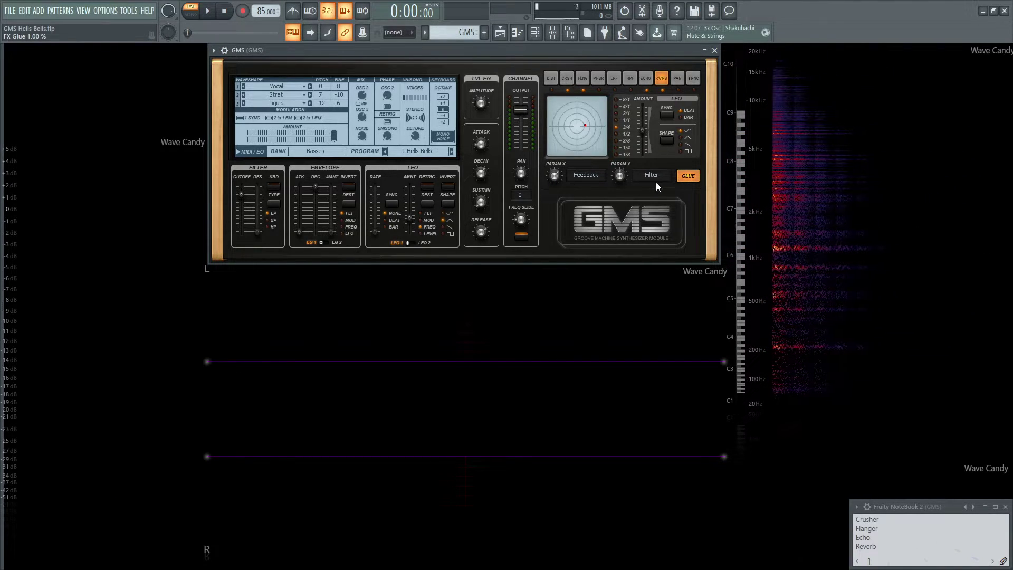
left_click(694, 174)
key("space")
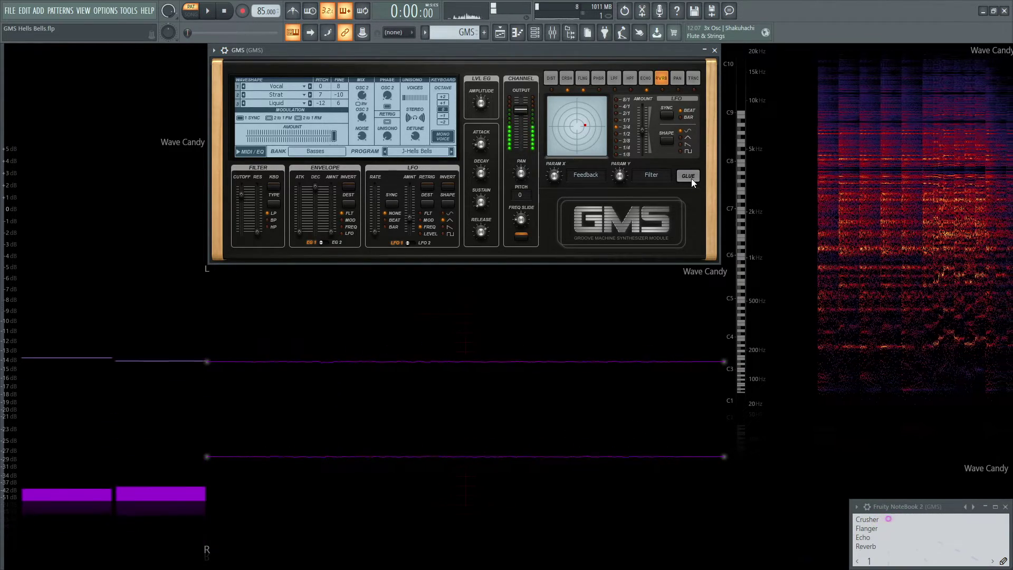
left_click(689, 176)
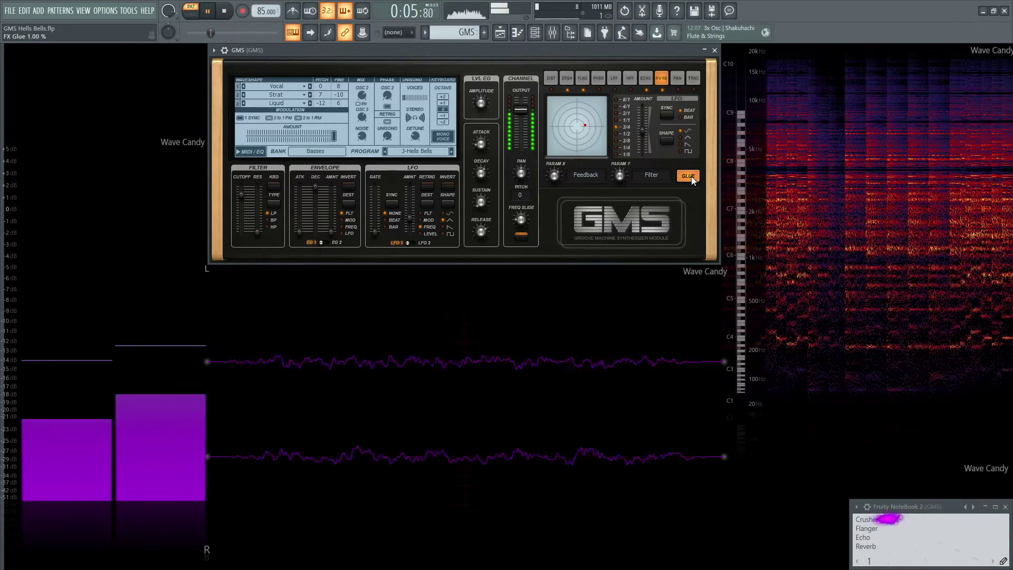
key("space")
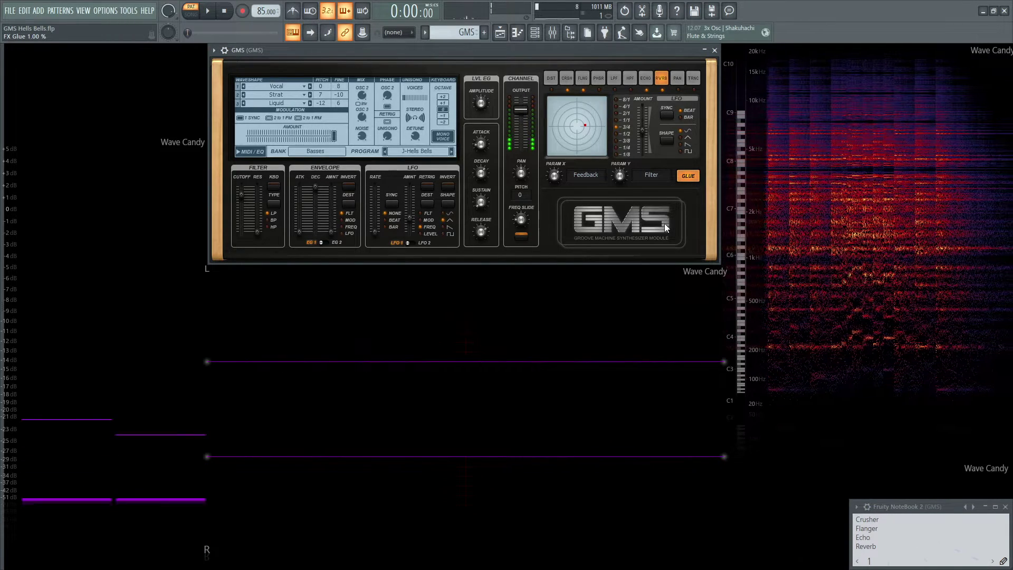
Audition the GMS channel's Parametric EQ 2 in the mixer, then show GMS's MIDI/EQ page.
key("F9")
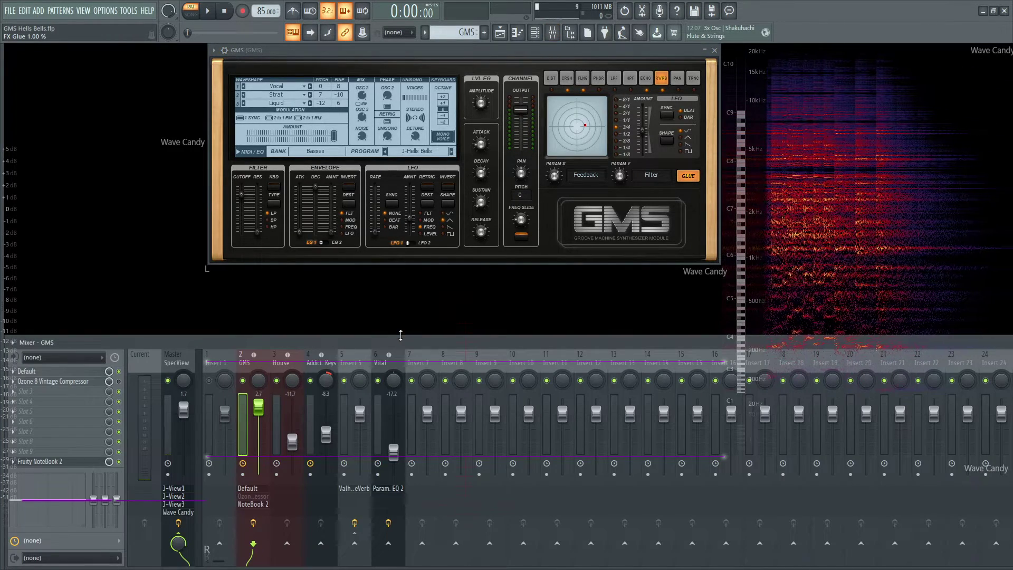
left_click(98, 372)
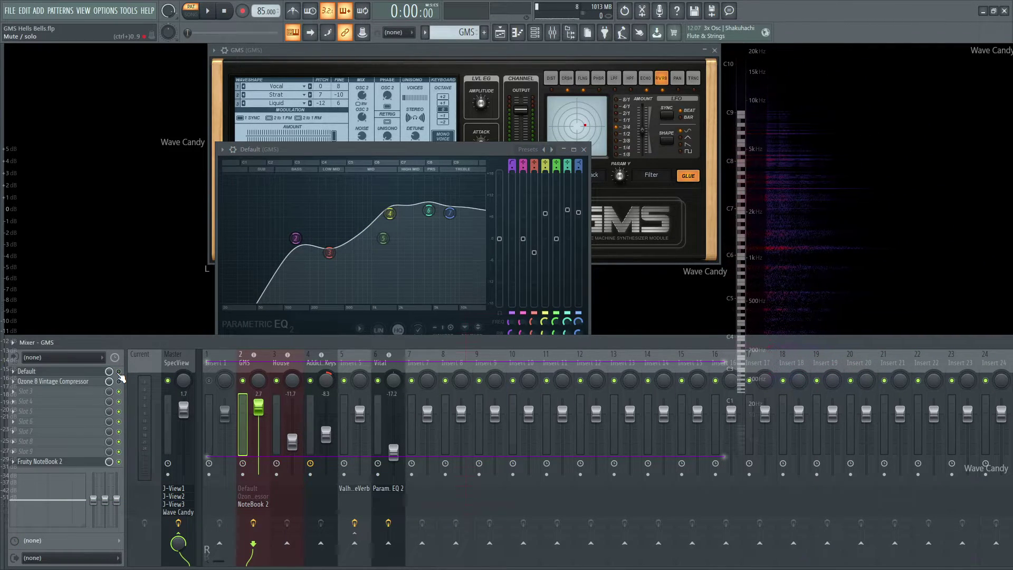
key("space")
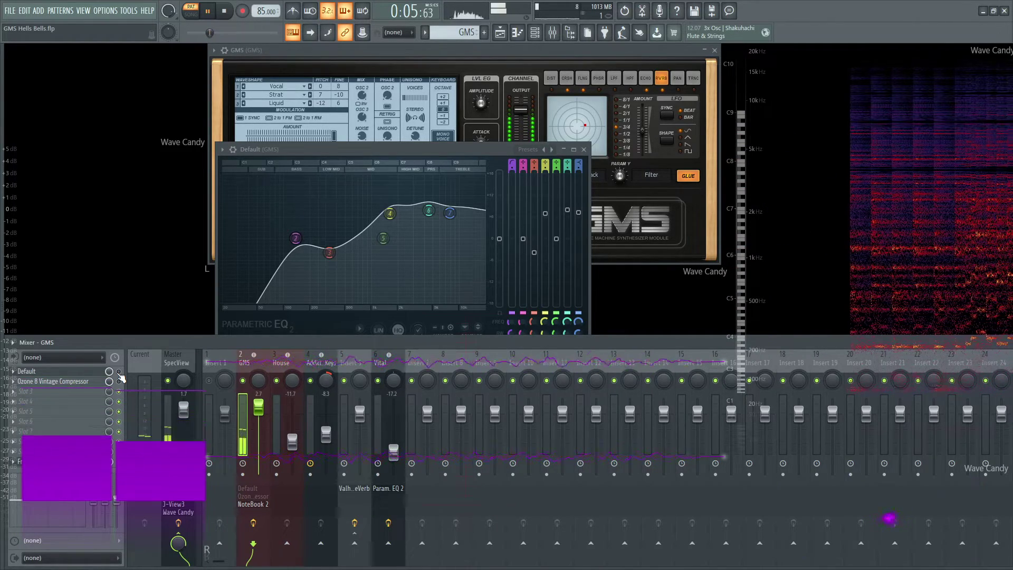
key("space")
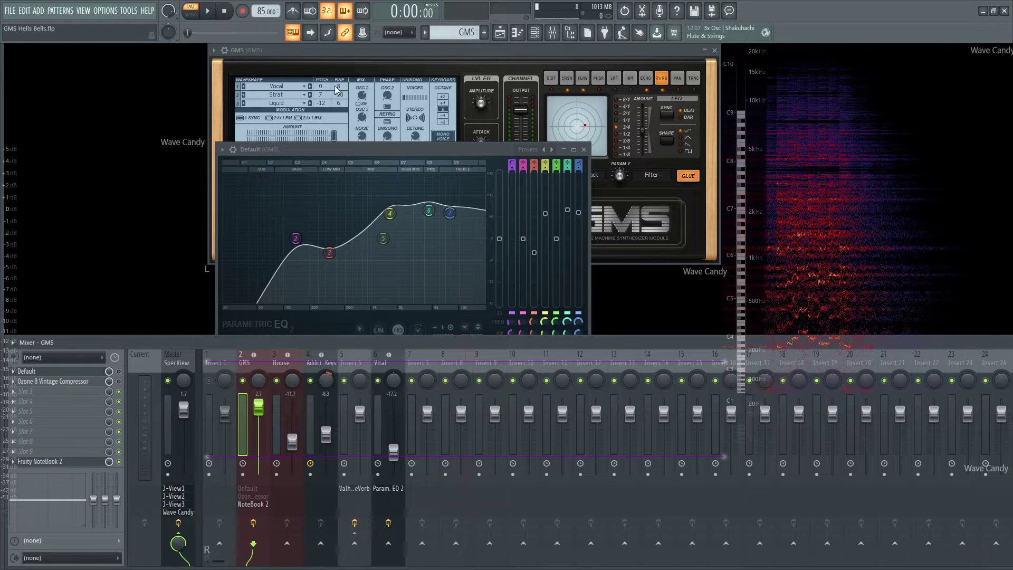
left_click(384, 70)
left_click(260, 151)
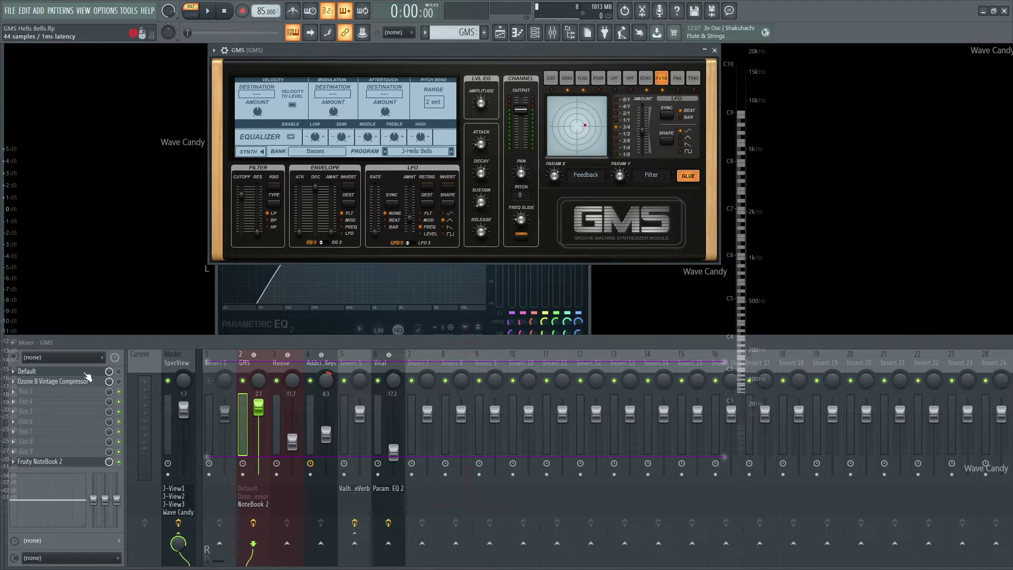
Play the bells twice through the channel's Parametric EQ 2 curve, stopping after each pass.
left_click(86, 373)
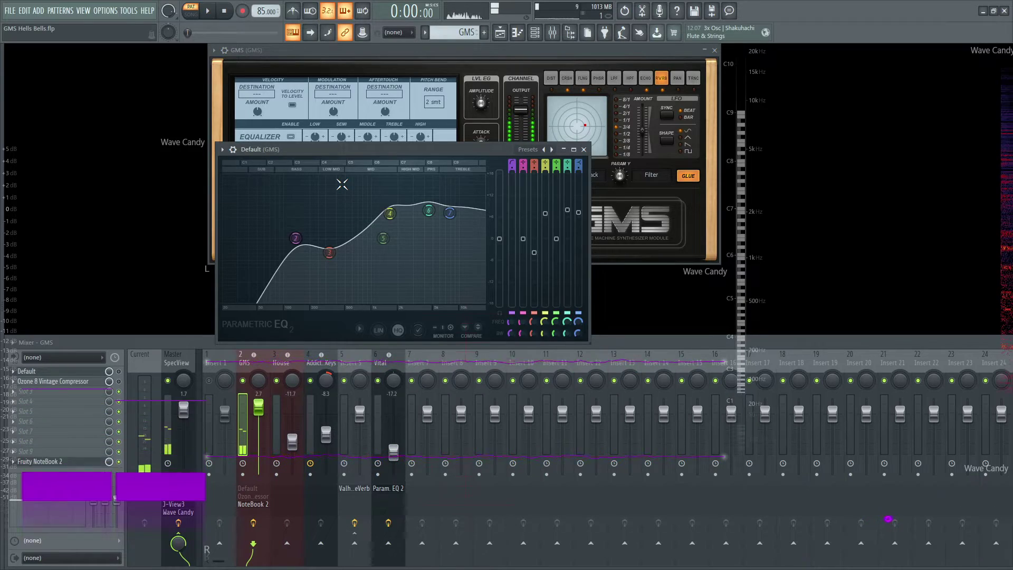
key("space")
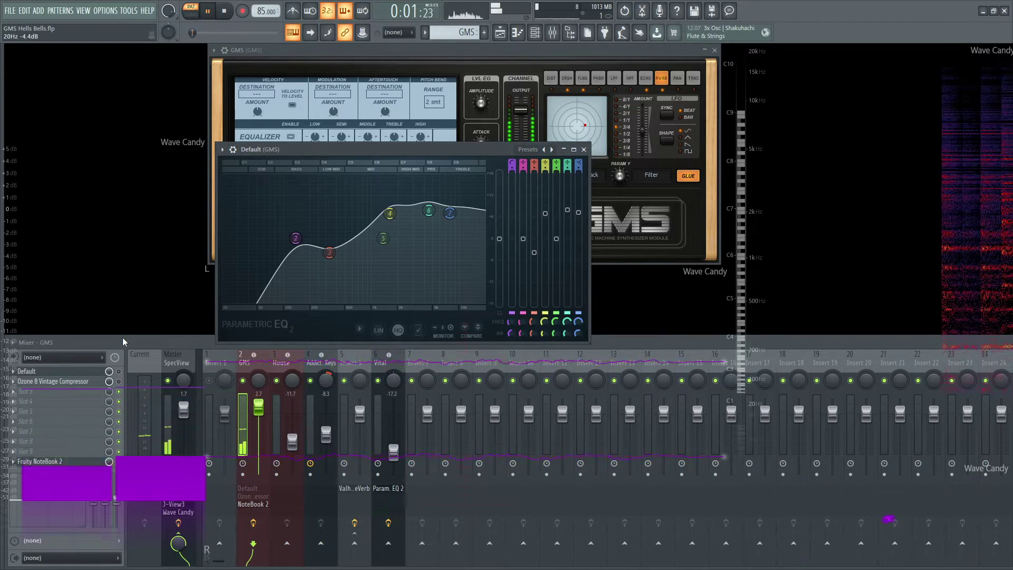
left_click(121, 376)
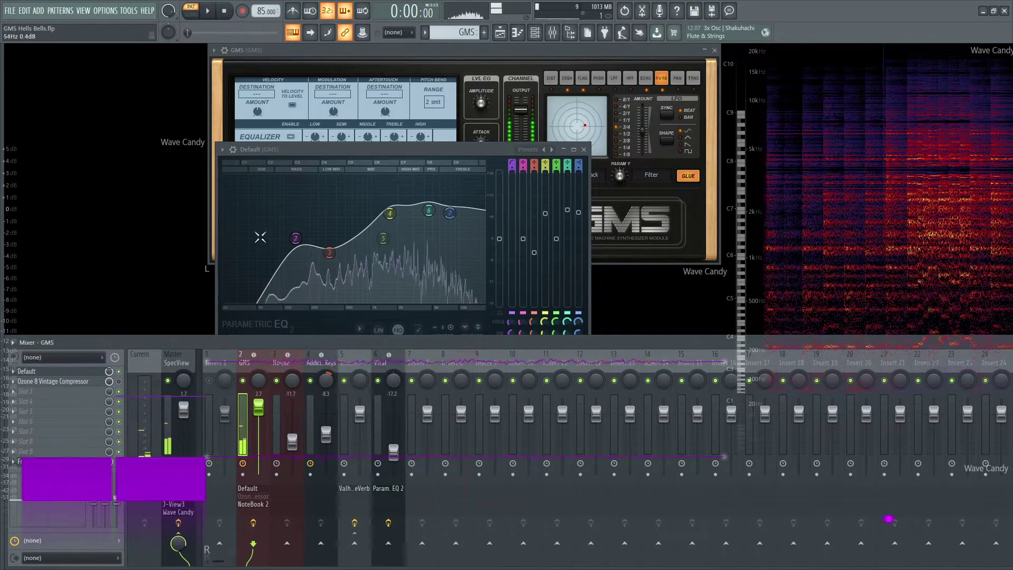
key("space")
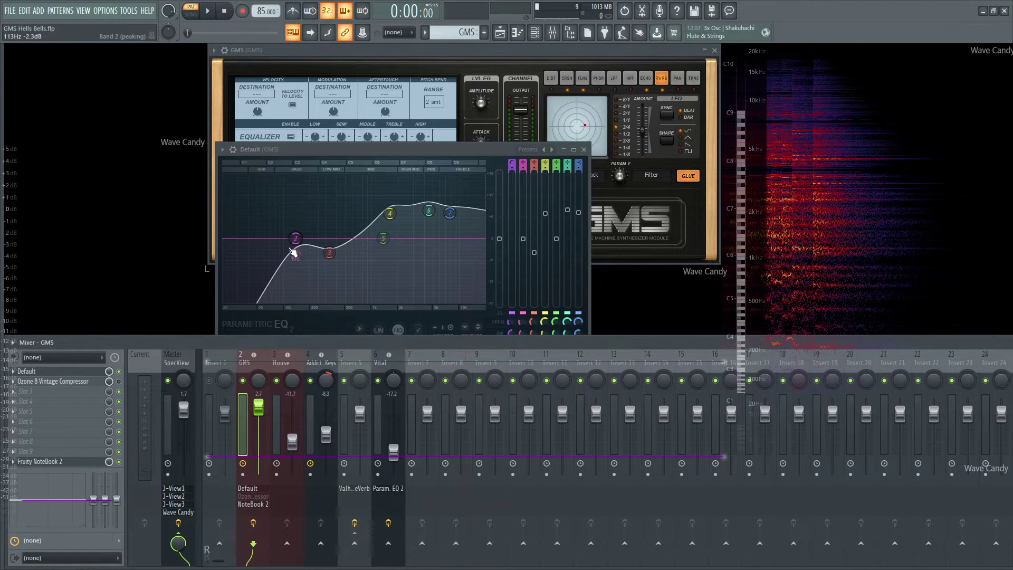
key("space")
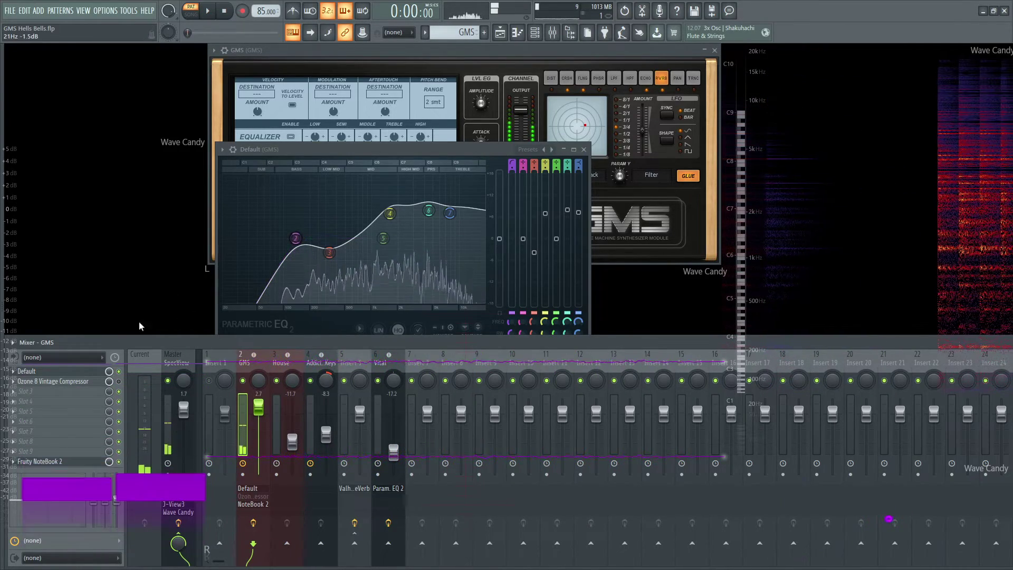
key("space")
Close the Parametric EQ 2 window and the mixer, leaving GMS showing.
key("alt+F8")
key("alt+F8")
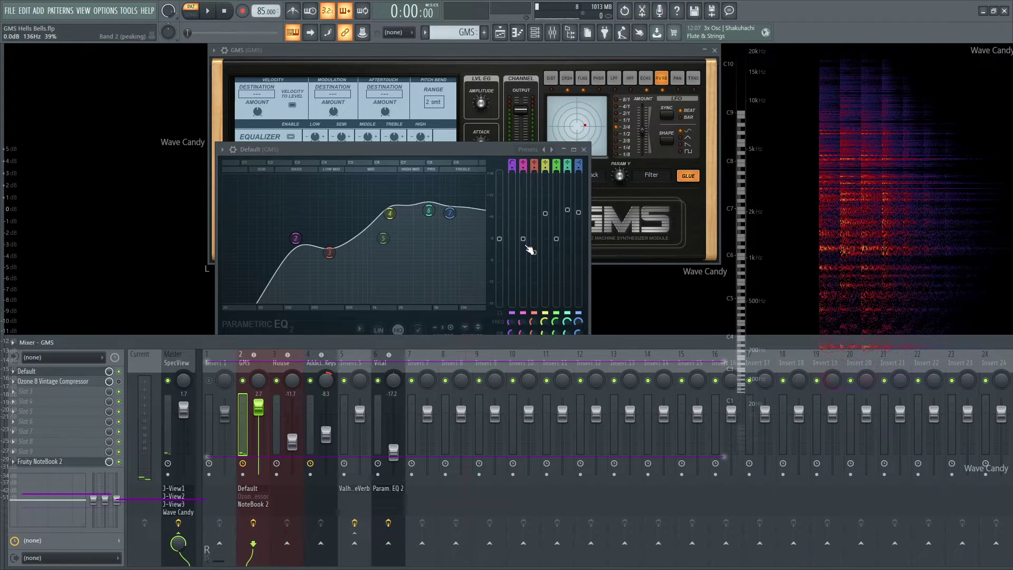
left_click(584, 150)
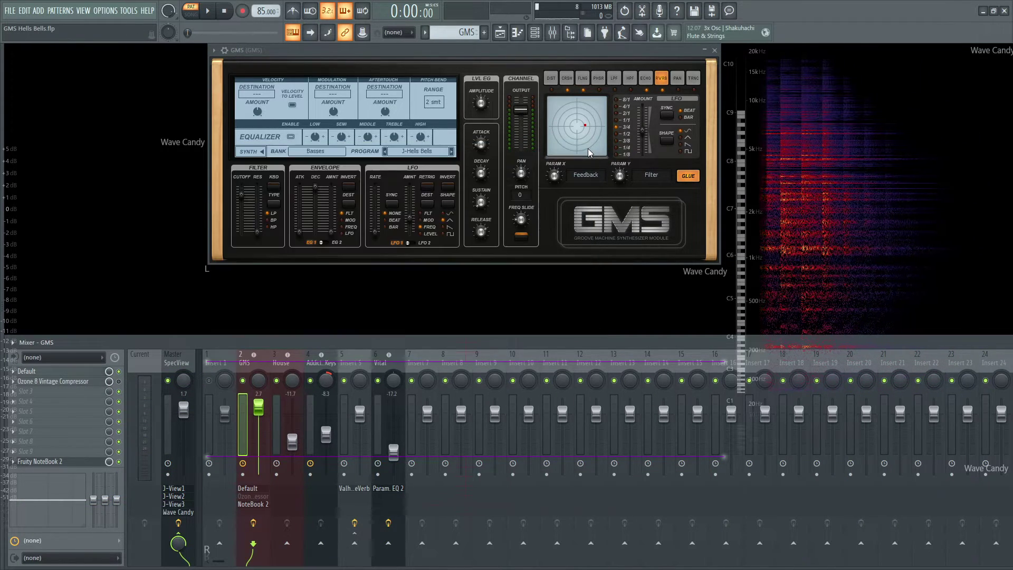
key("F9")
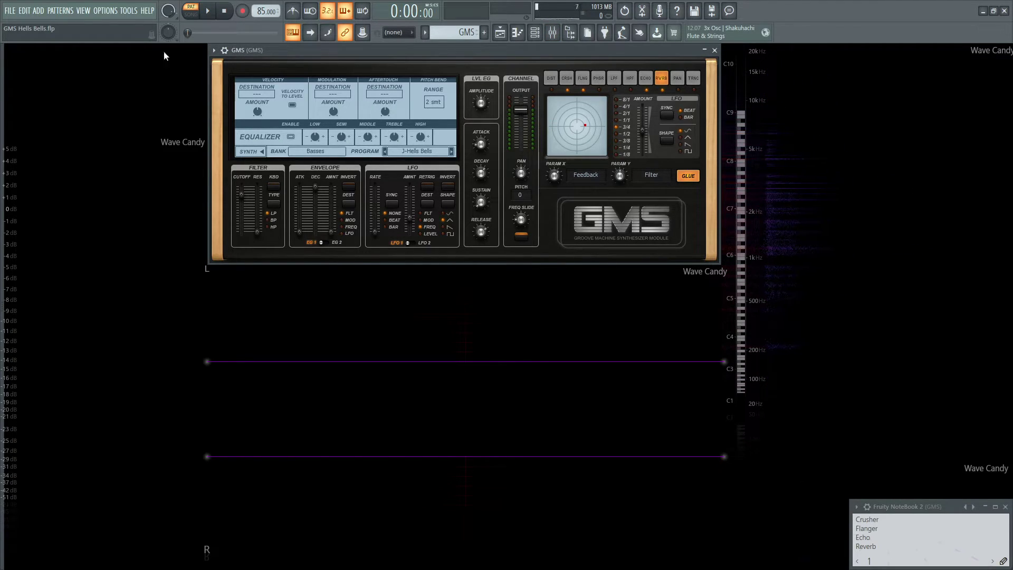
Open the Playlist with F5 and play the arrangement containing the GMS bell part.
key("F5")
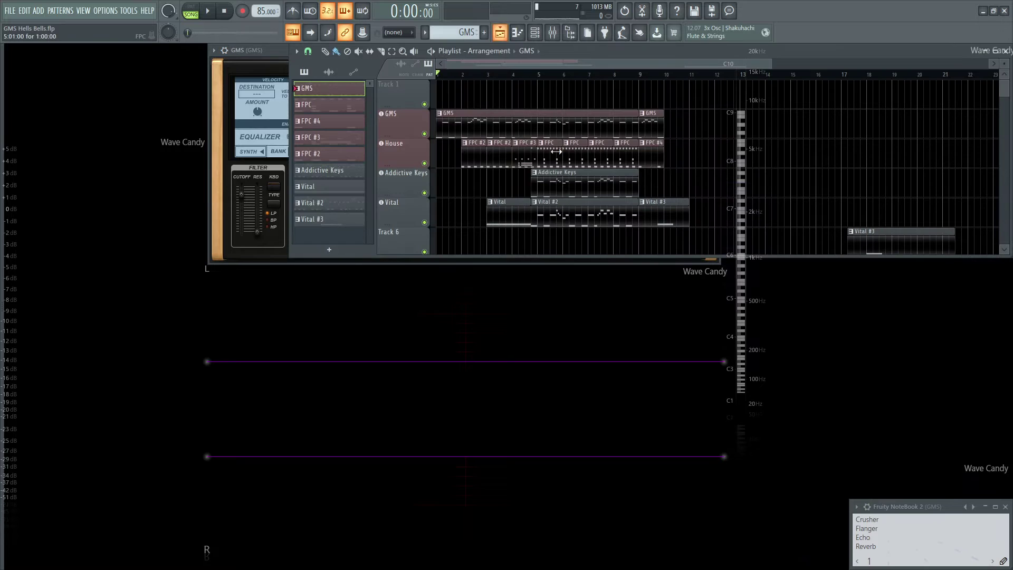
key("space")
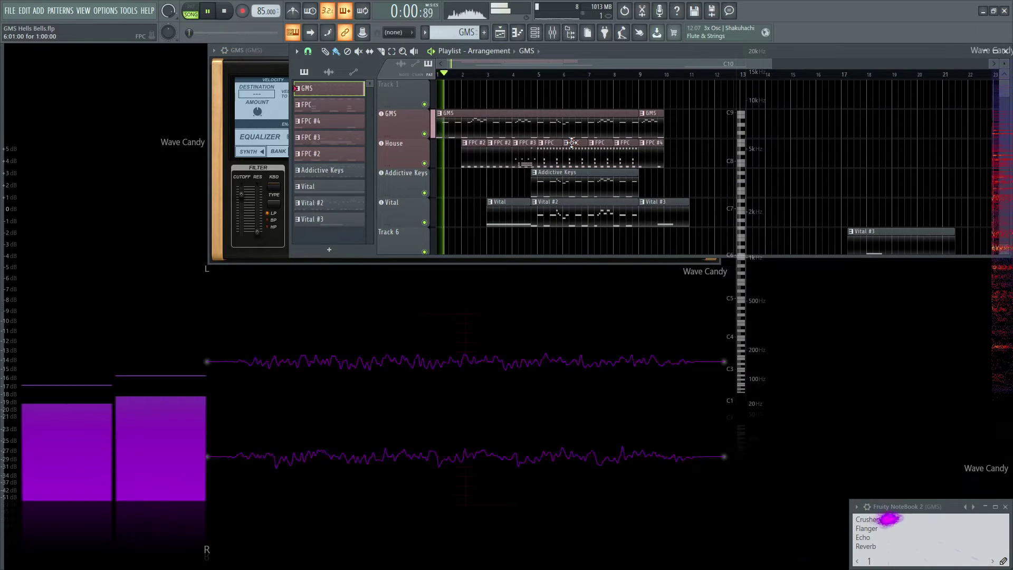